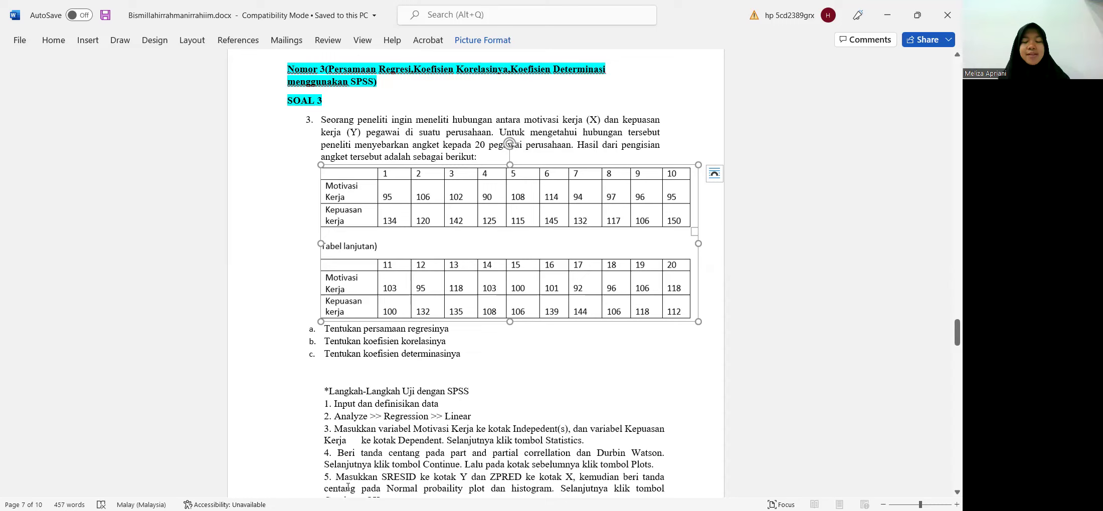
scroll(348, 487, "down", 1)
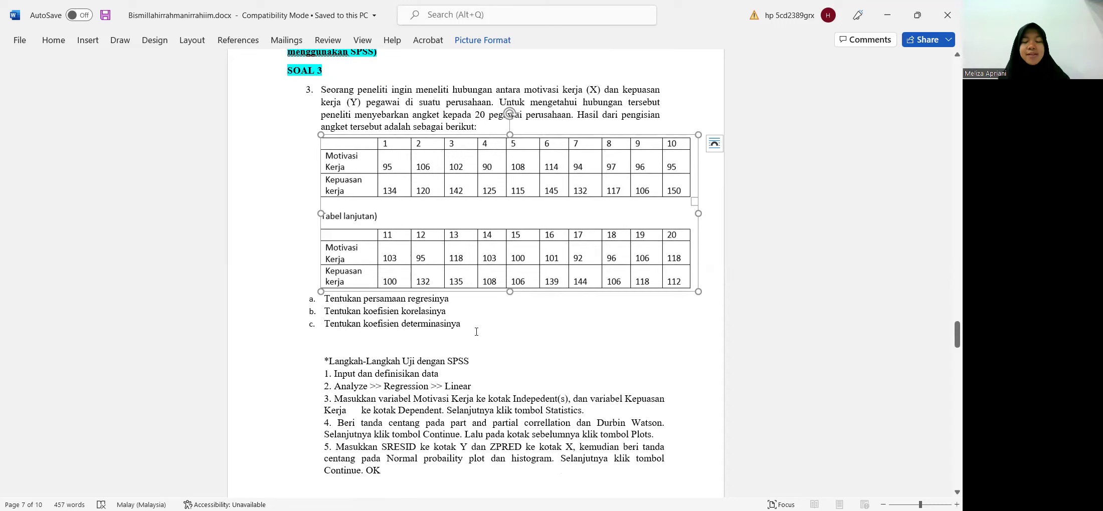
scroll(506, 280, "up", 1)
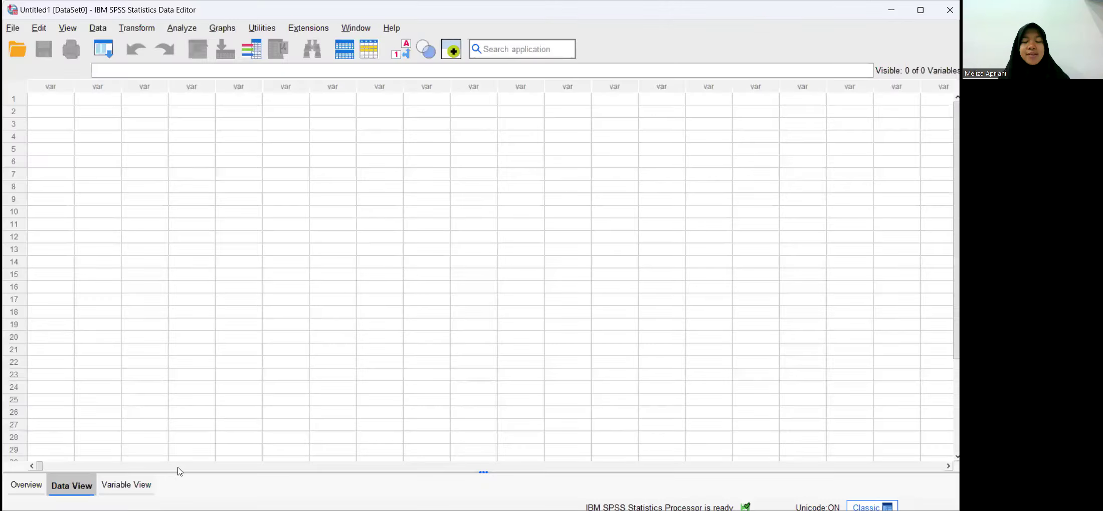
- Switch to the SPSS Data Editor and define two numeric variables named X and Y
left_click(144, 489)
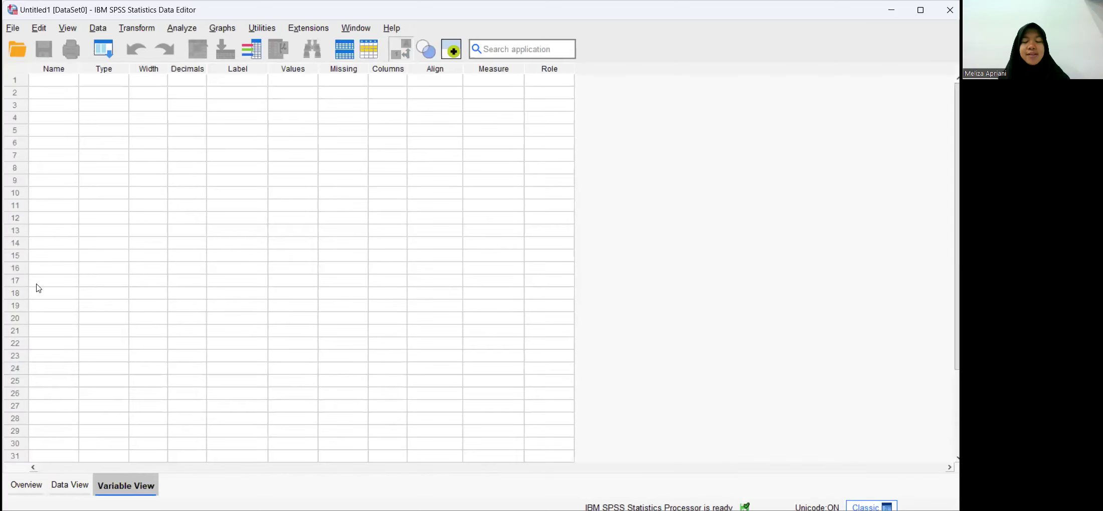
left_click(39, 79)
left_click(39, 79)
type("X")
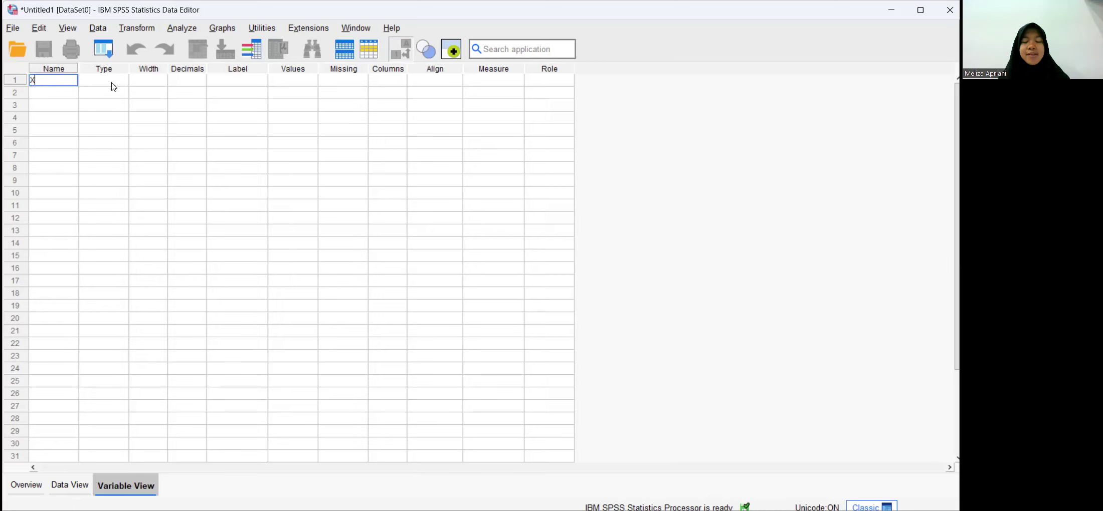
left_click(112, 84)
left_click(51, 96)
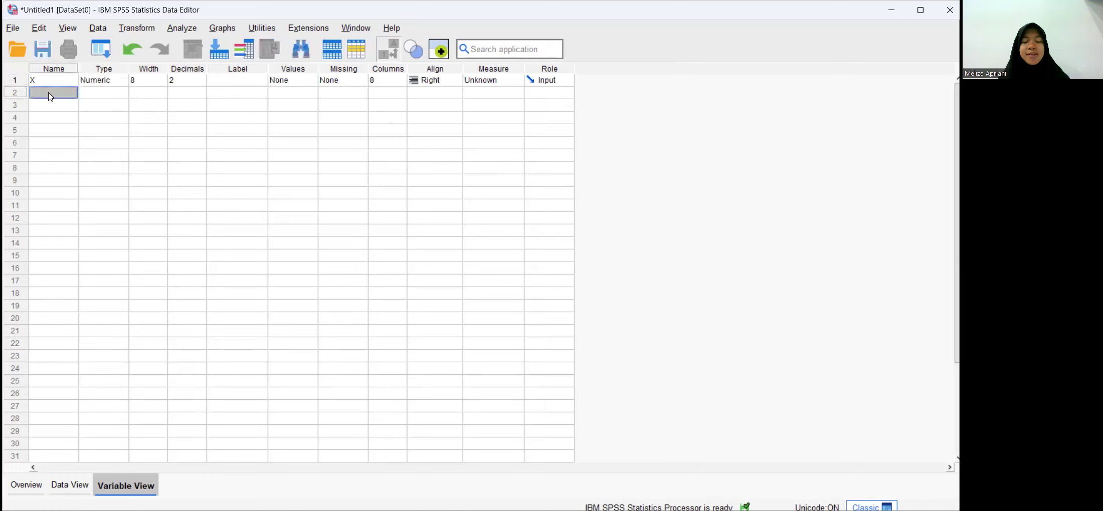
left_click(49, 92)
left_click(111, 94)
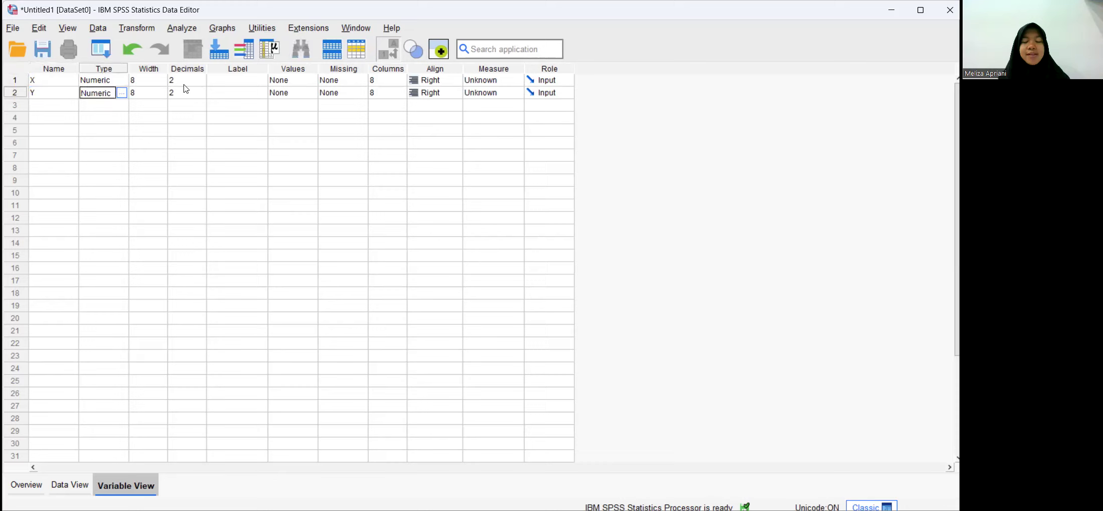
- Set the number of decimals to 0 for both variables X and Y
left_click(193, 82)
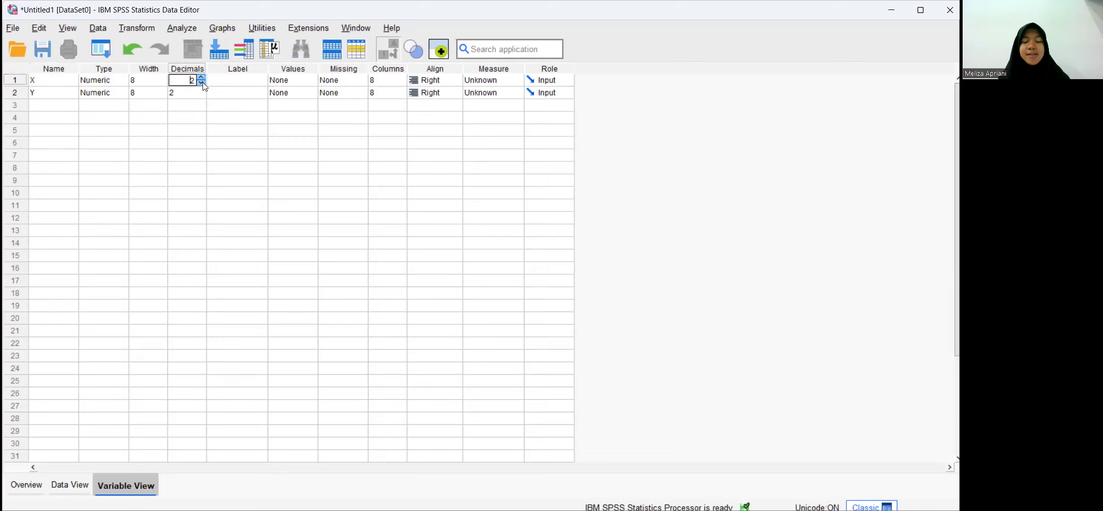
left_click(203, 83)
left_click(188, 96)
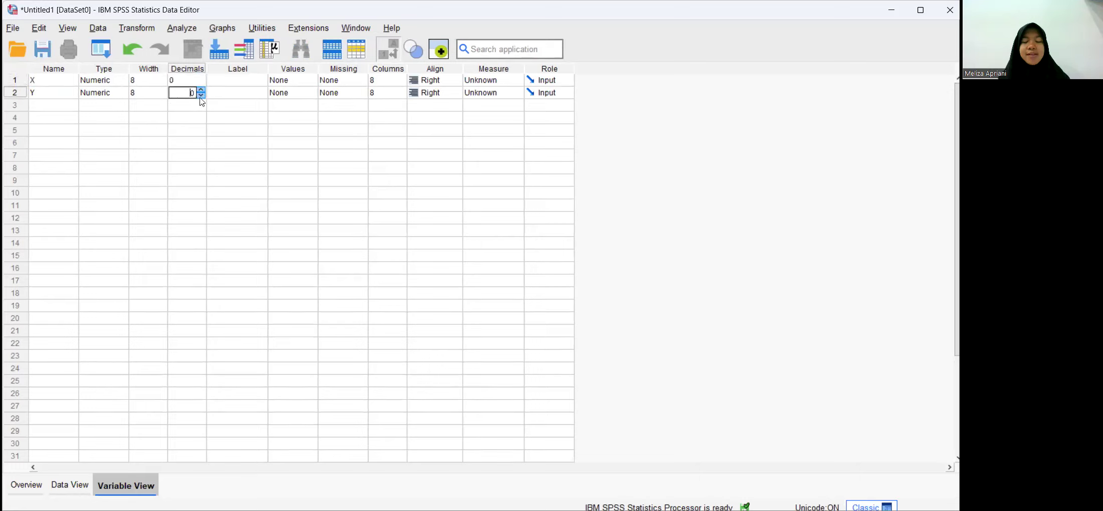
- Label variable X as "Motivasi Kerja" and variable Y as "Kepuasan Kerja"
left_click(253, 84)
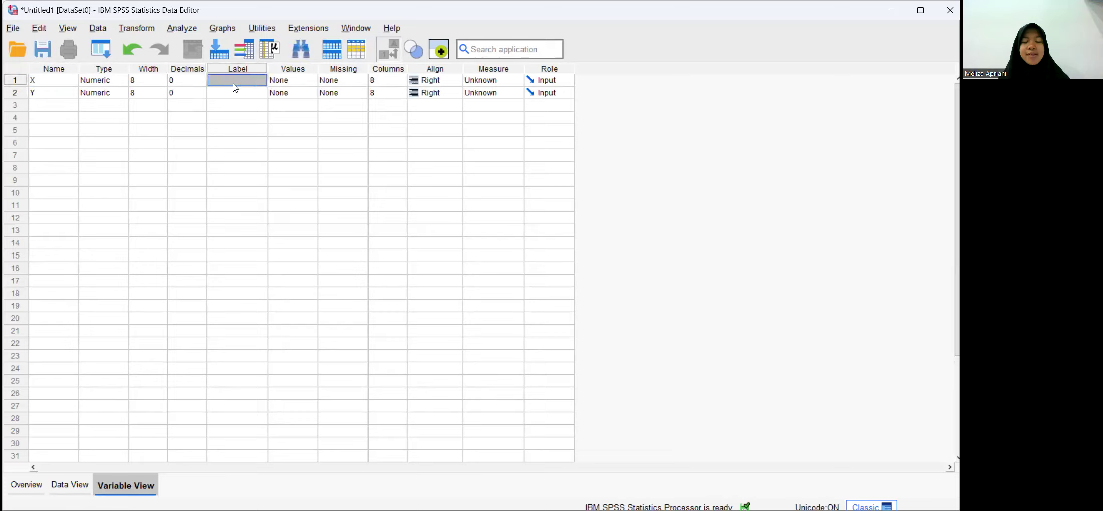
left_click(234, 78)
type("Motivasi Kerja")
left_click(223, 91)
type("K")
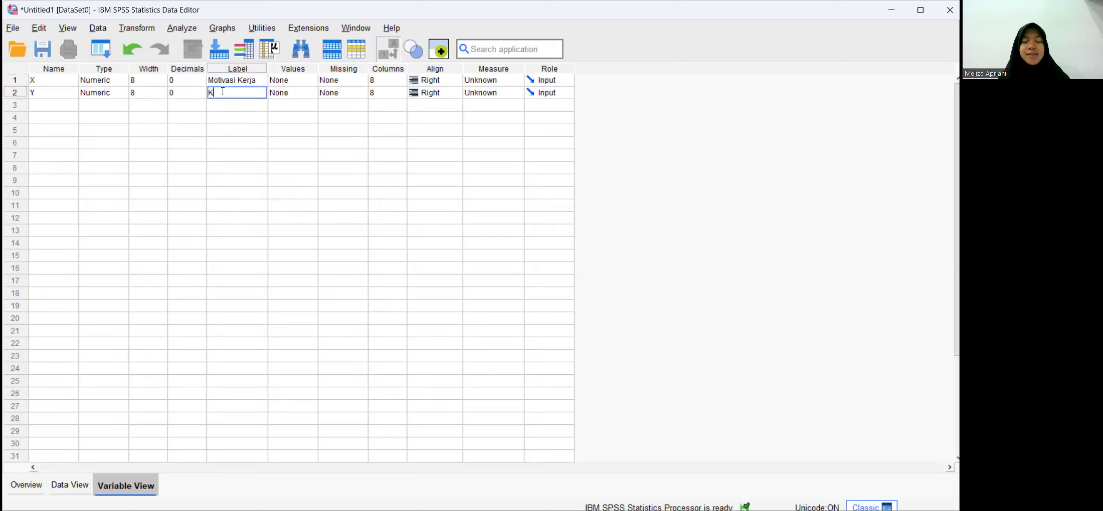
type("epuasan Kerja")
- Start defining value labels for variable X and assign the label "Motivasi Kerja" to value 1
left_click(311, 81)
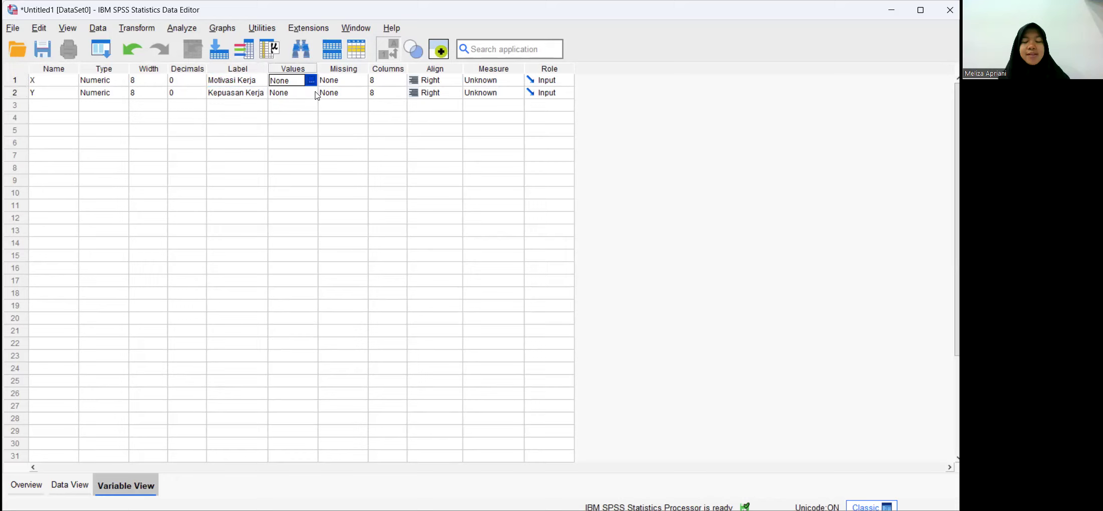
left_click(311, 82)
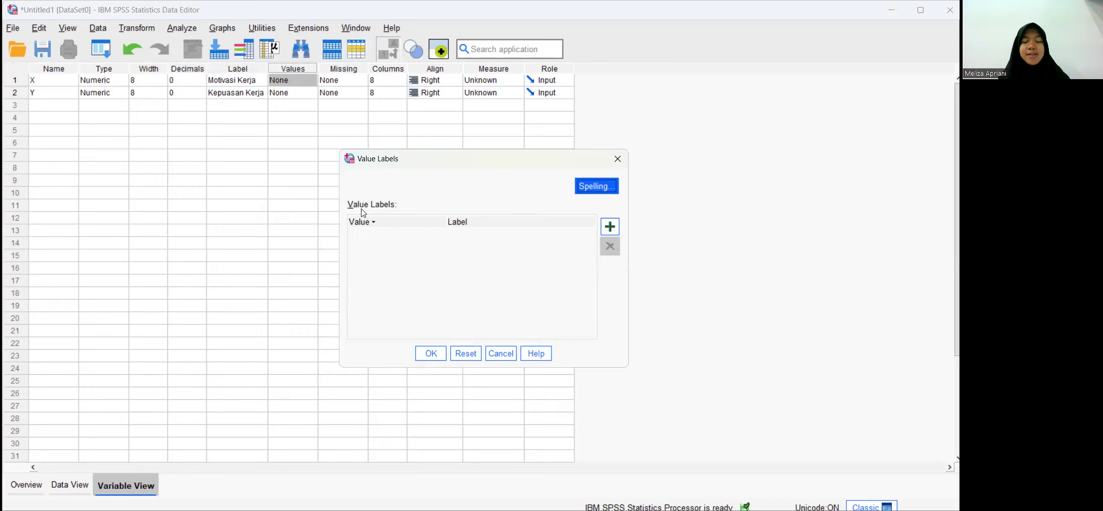
left_click(610, 228)
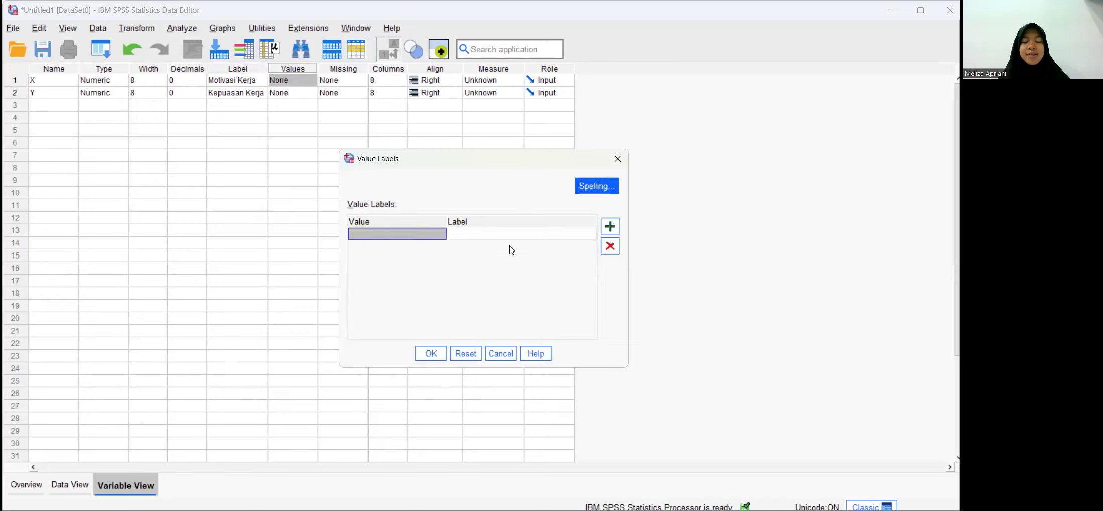
left_click(399, 234)
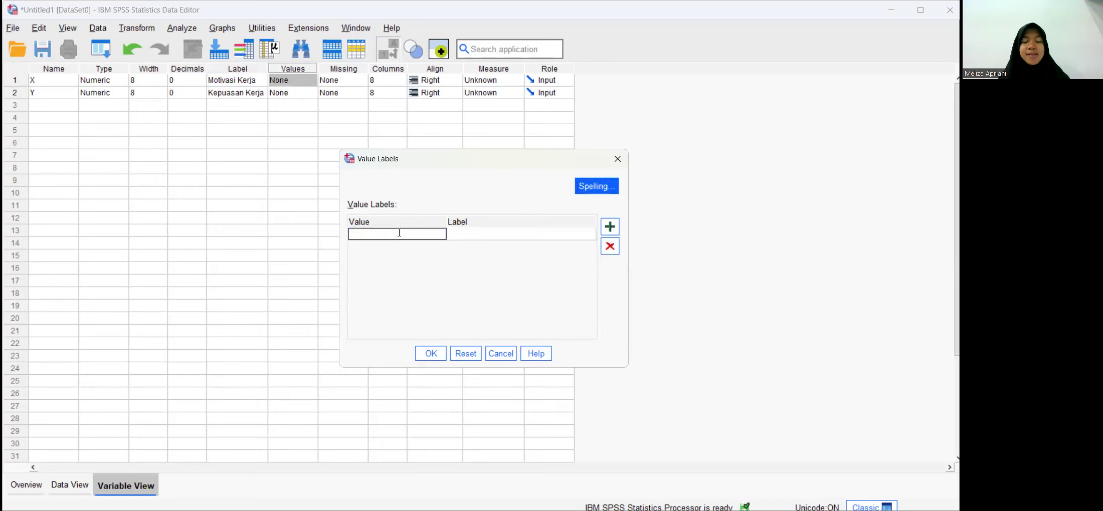
type("1")
left_click(458, 235)
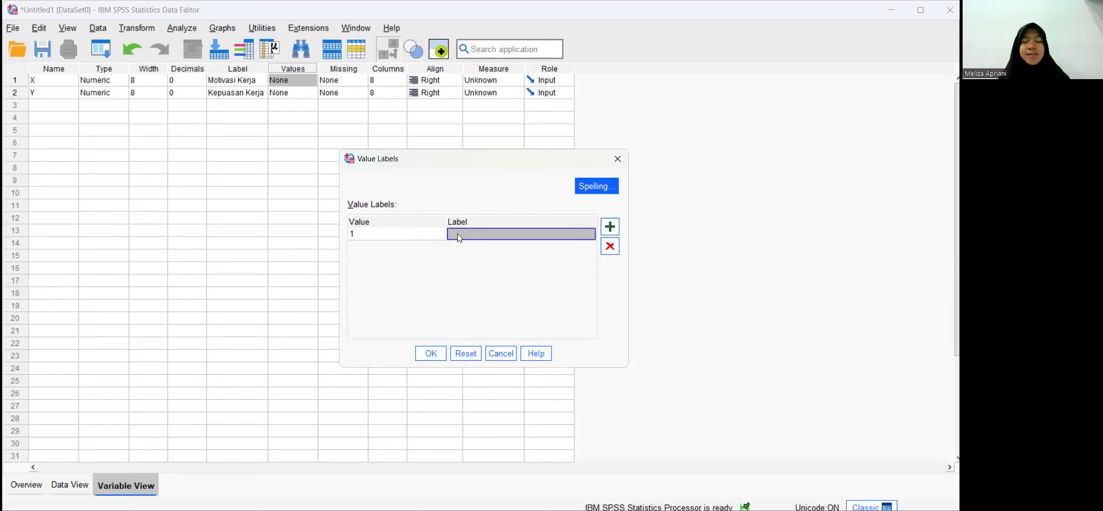
type("M")
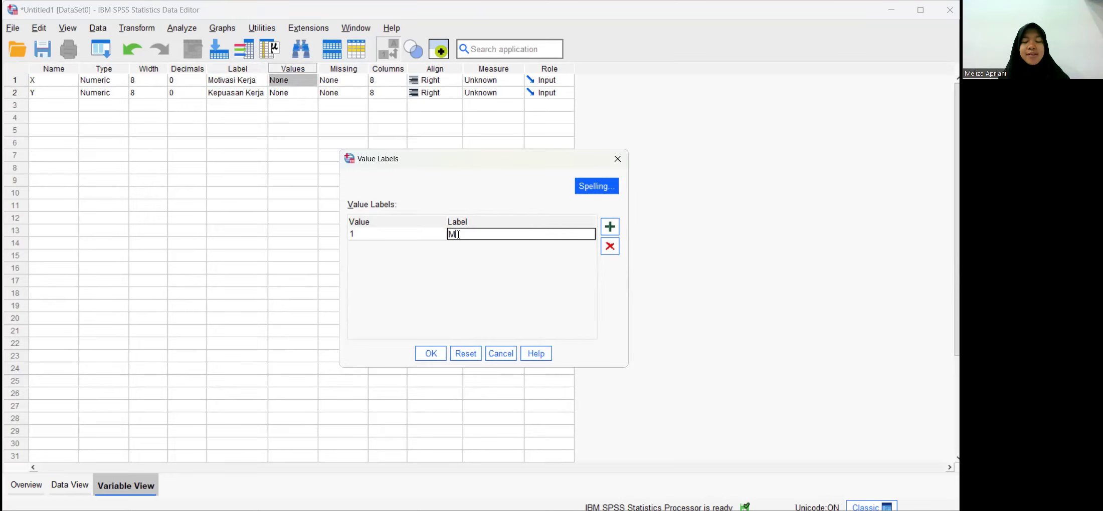
type("otivasi Kerja")
- Add the label "Kepuasan Kerja" for value 2 and apply the value labels to variable X
left_click(610, 226)
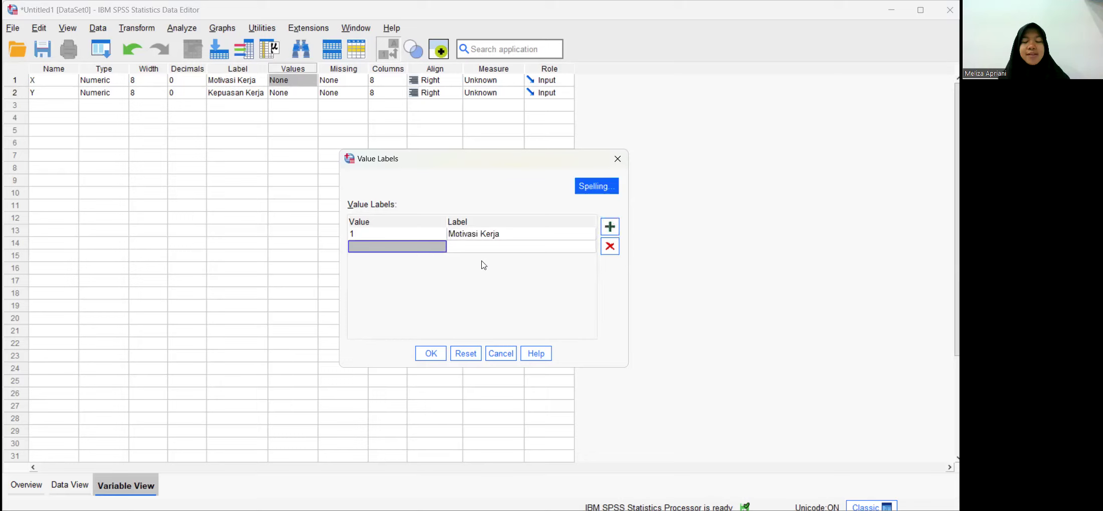
left_click(419, 243)
type("2")
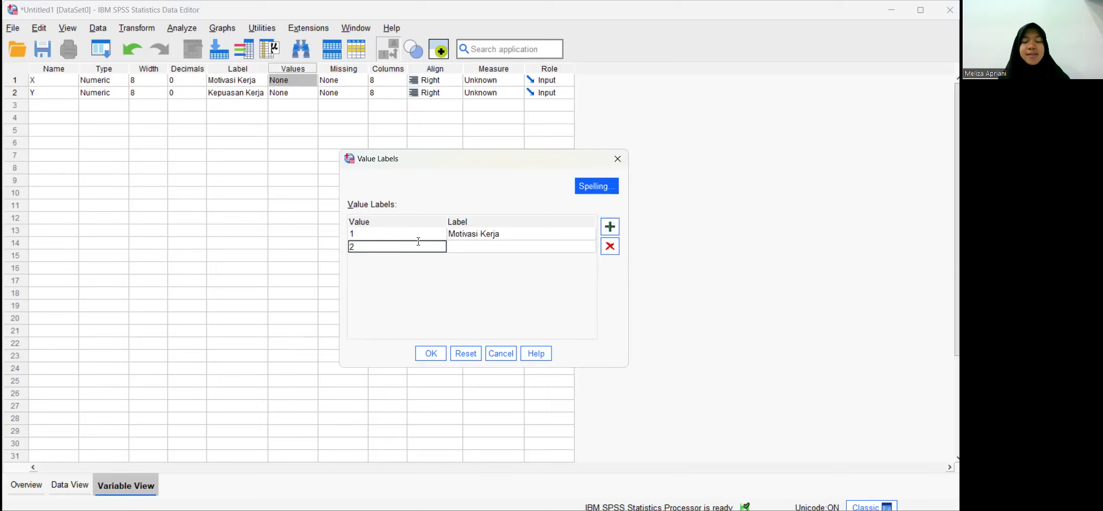
left_click(475, 247)
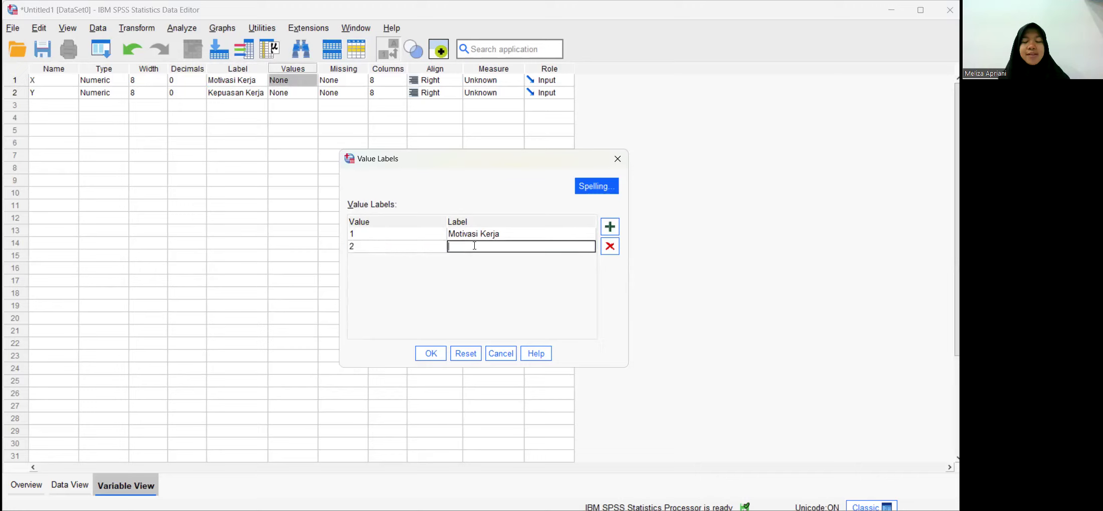
type("Kepuasan Kerja")
left_click(432, 353)
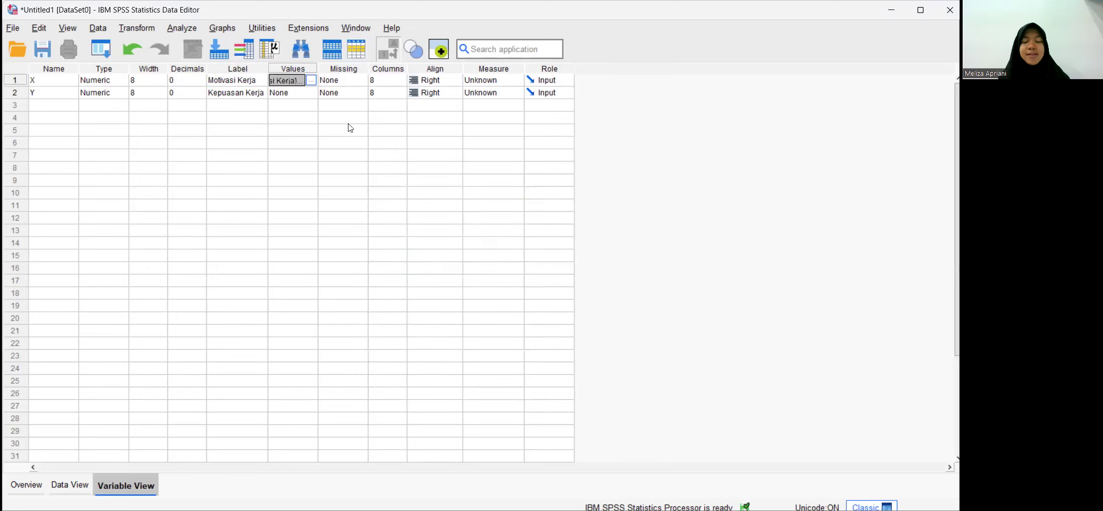
- Set the measurement level of both variables X and Y to Scale
left_click(505, 80)
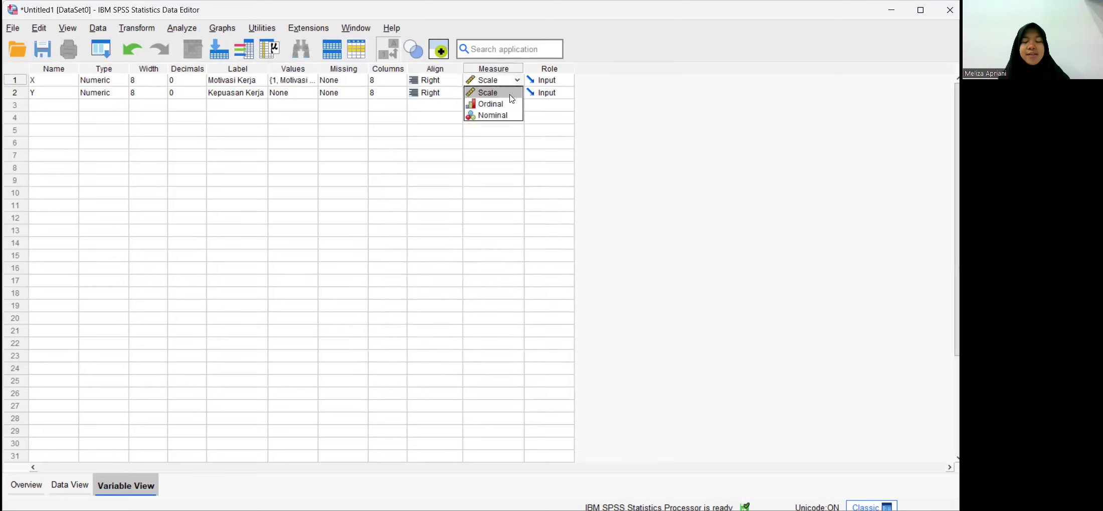
left_click(506, 93)
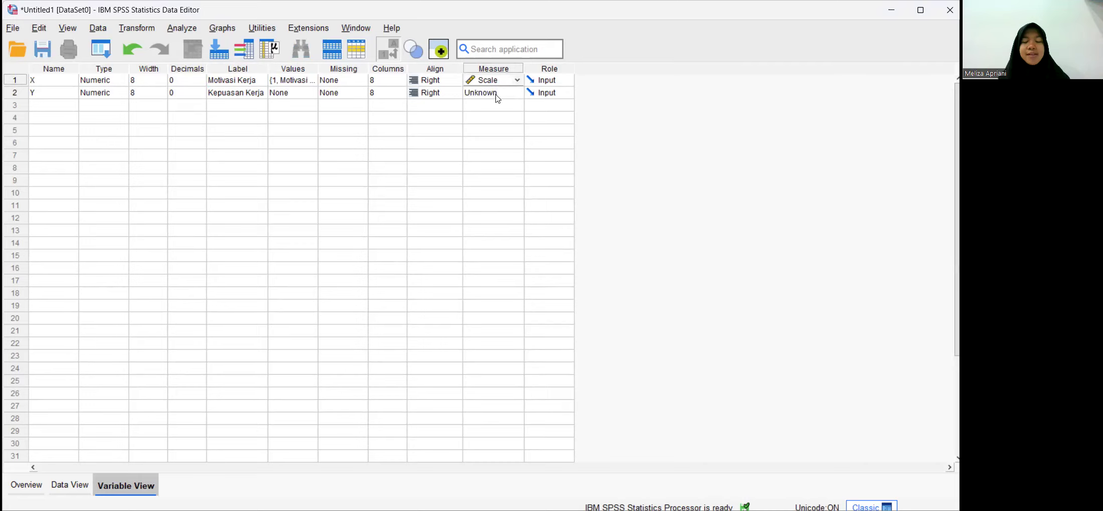
left_click(497, 95)
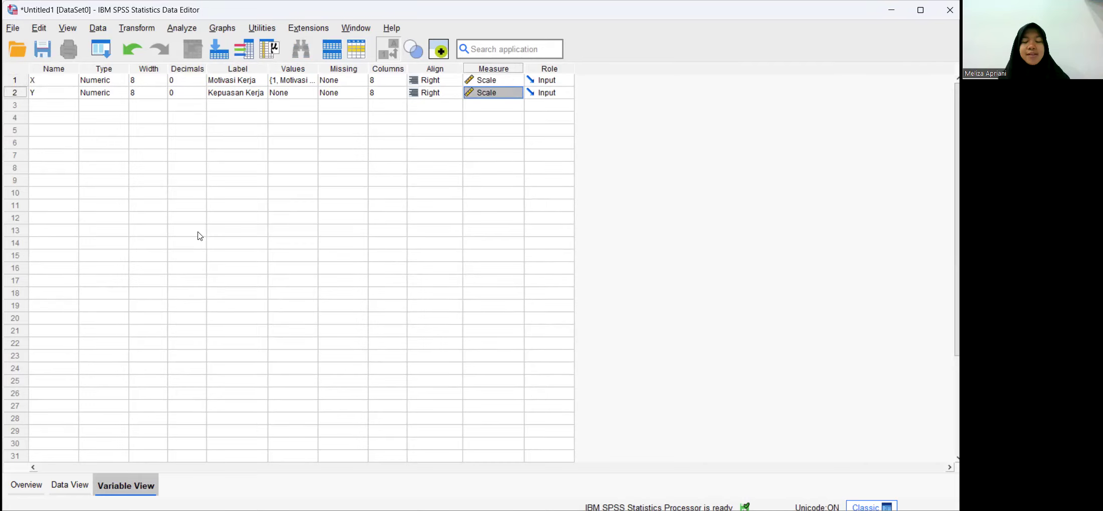
- Copy the x values in C2:C21 of Uas03.xlsx in Excel into rows 1 to 20 of the X column in SPSS
left_click(71, 486)
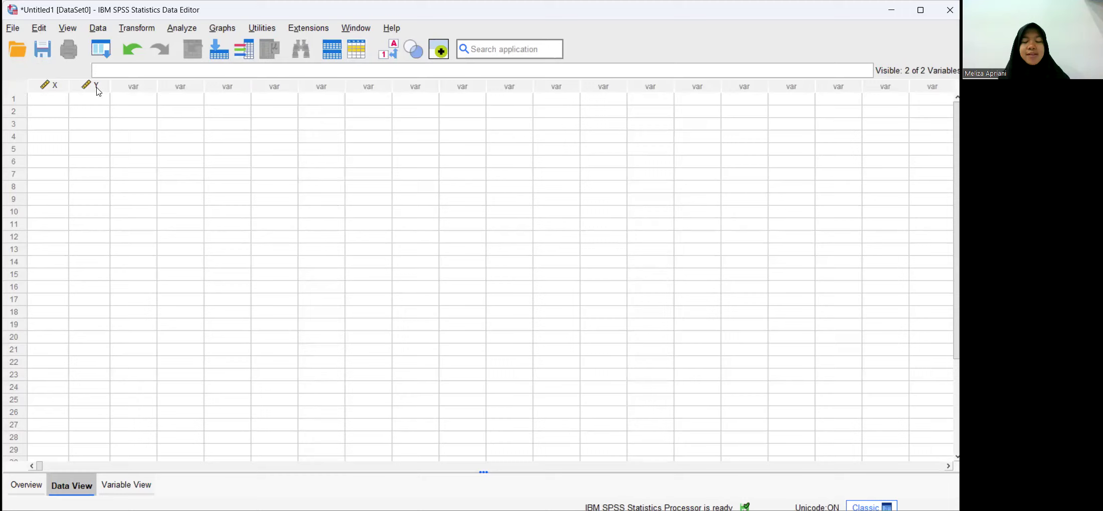
mouse_move(98, 91)
key("alt+Tab")
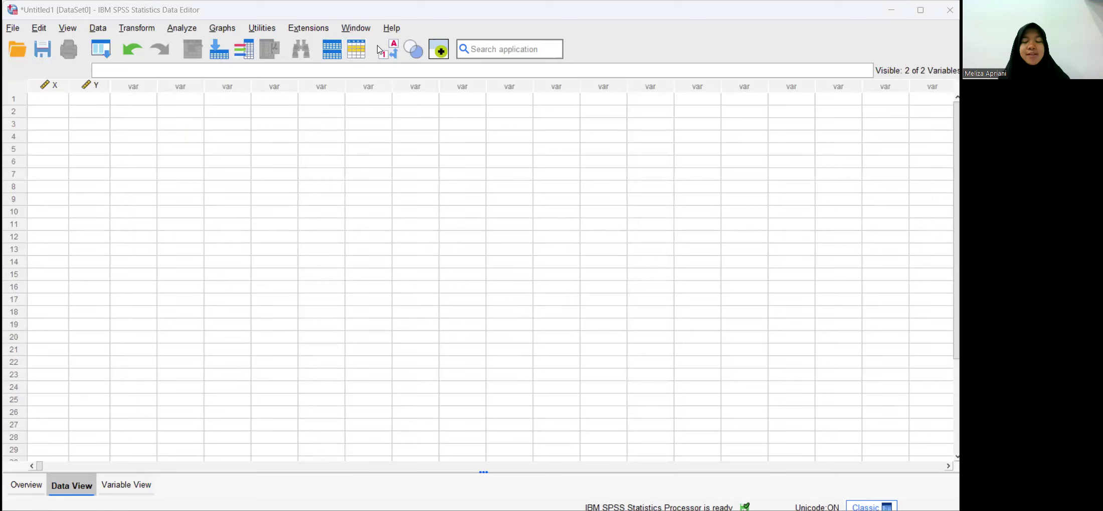
key("alt+Tab")
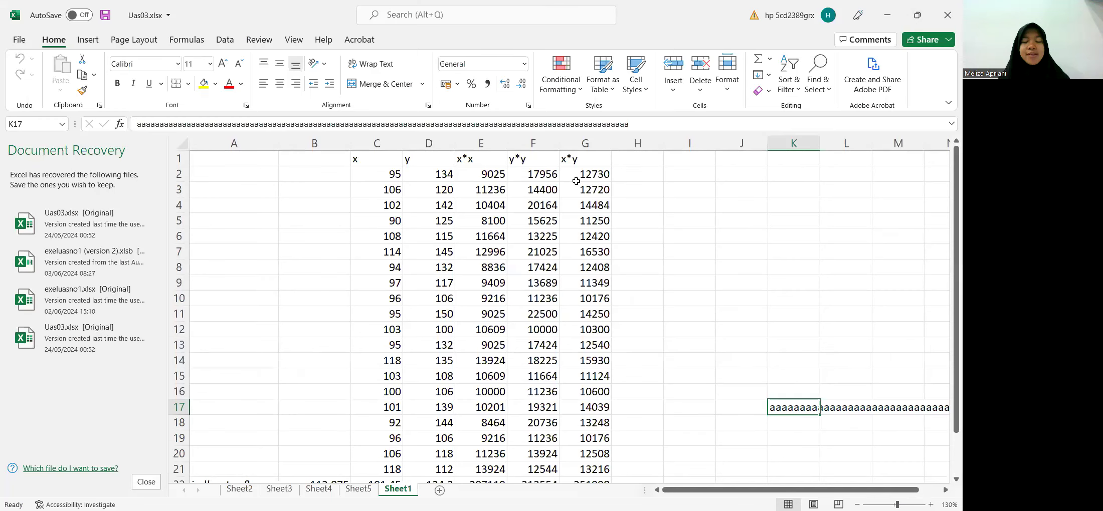
left_click_drag(382, 175, 386, 469)
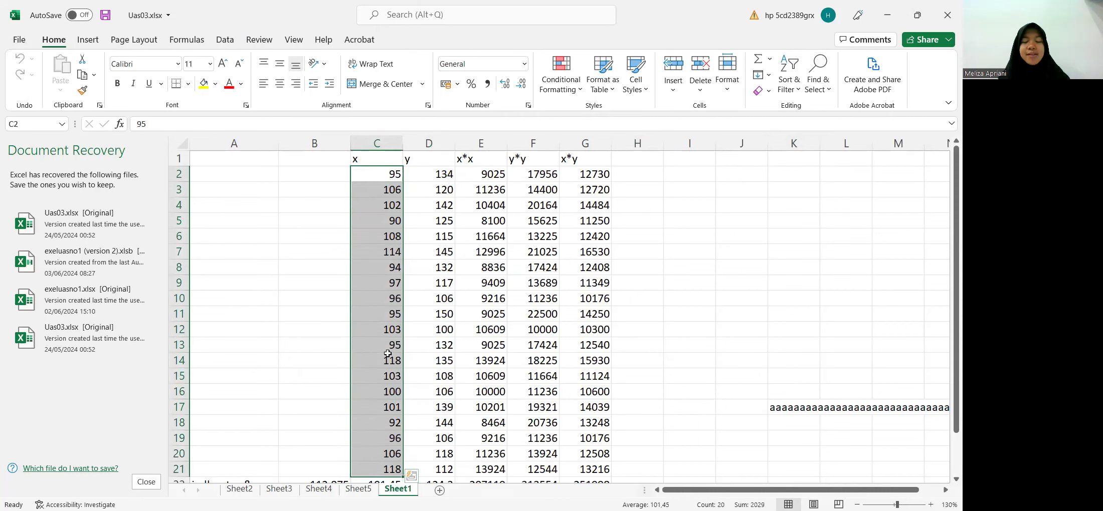
key("ctrl+c")
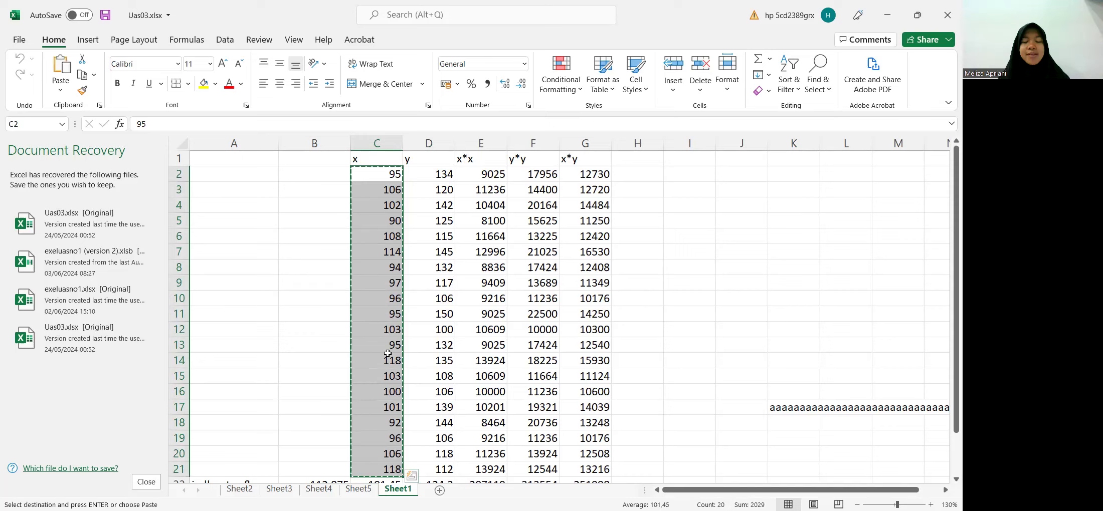
left_click(538, 22)
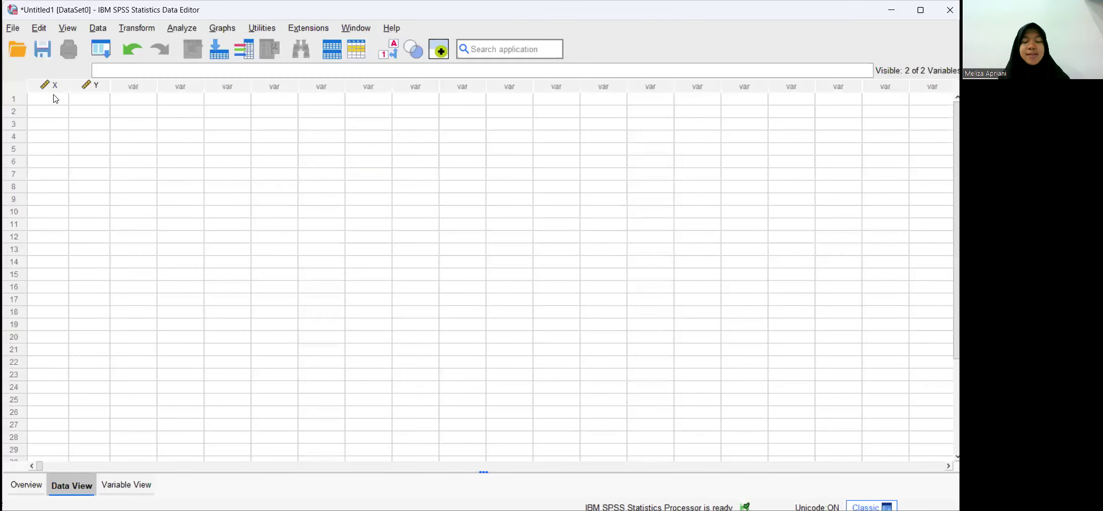
left_click_drag(53, 98, 39, 337)
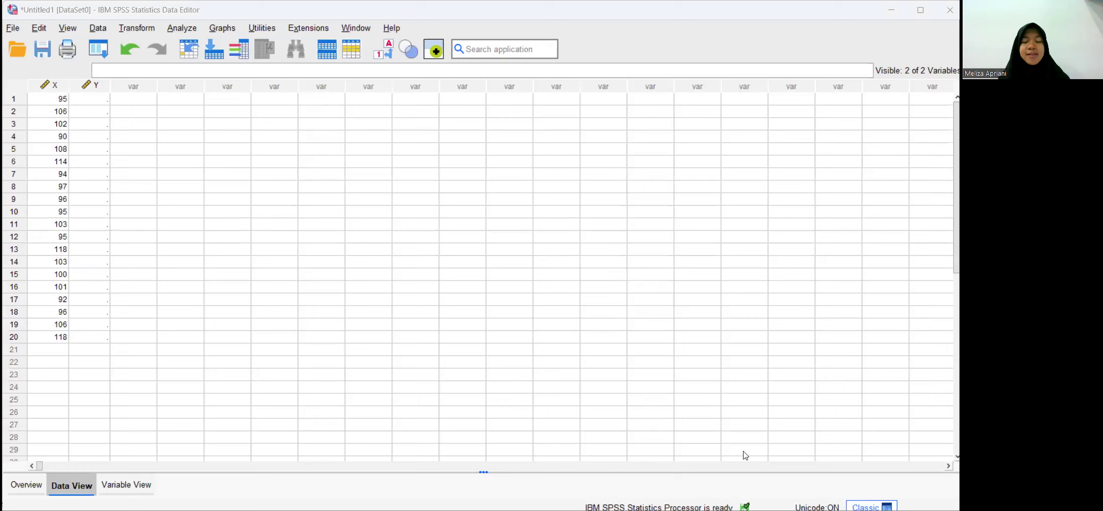
- Try to copy the y values in D2:D21 of Uas03.xlsx in Excel into rows 1 to 20 of the Y column in SPSS
key("alt+Tab")
left_click_drag(440, 175, 429, 471)
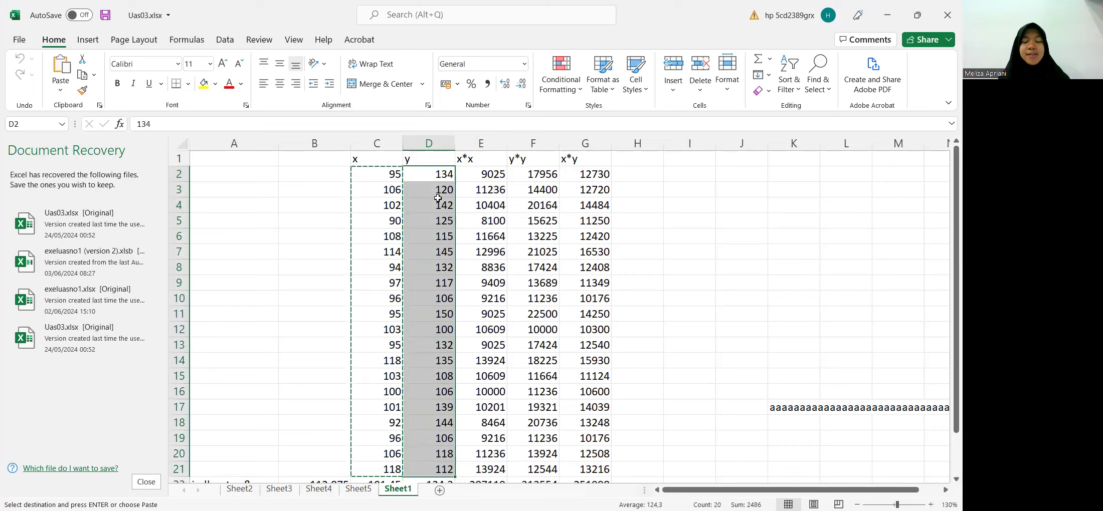
key("Escape")
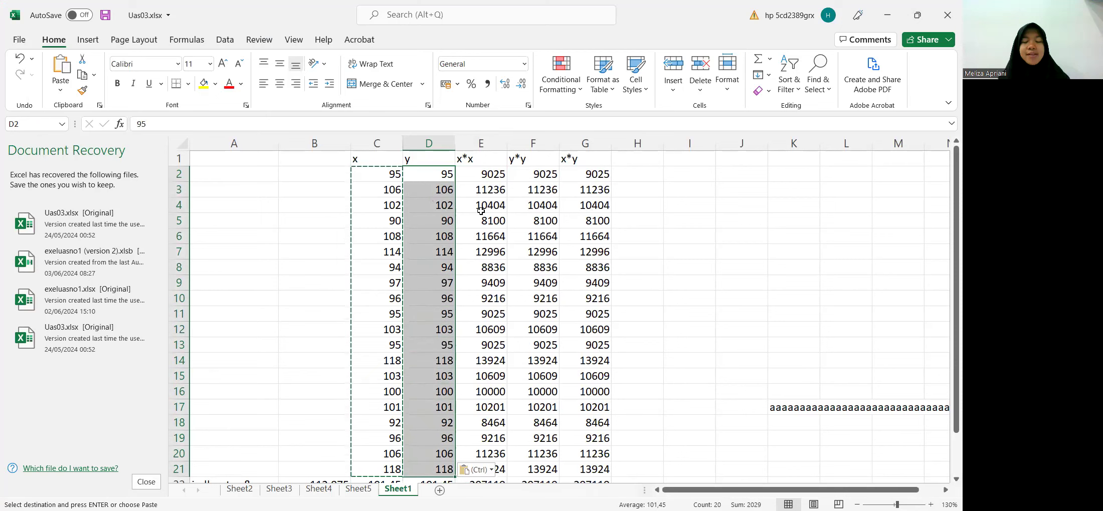
scroll(491, 209, "down", 1)
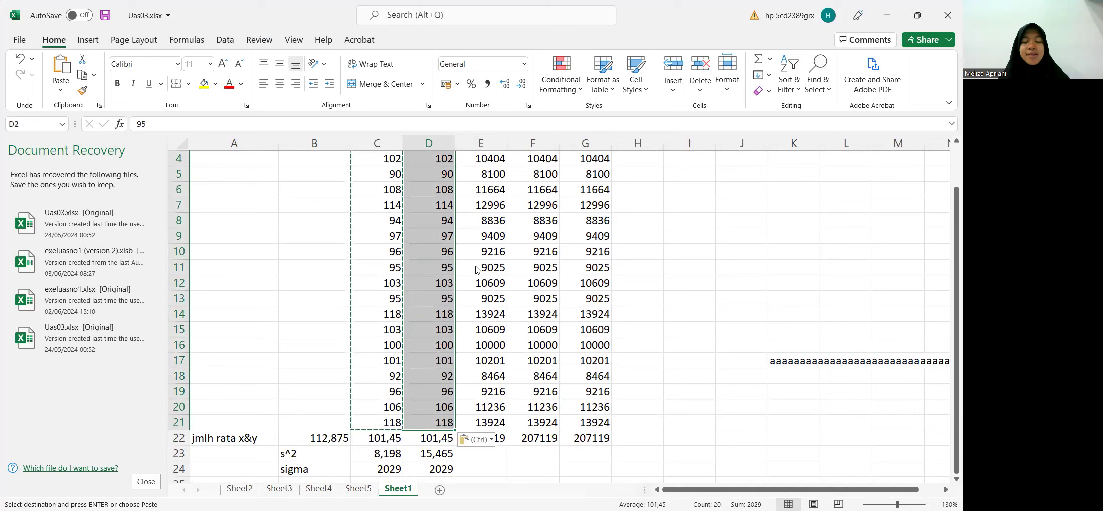
scroll(534, 183, "up", 1)
scroll(576, 85, "down", 1)
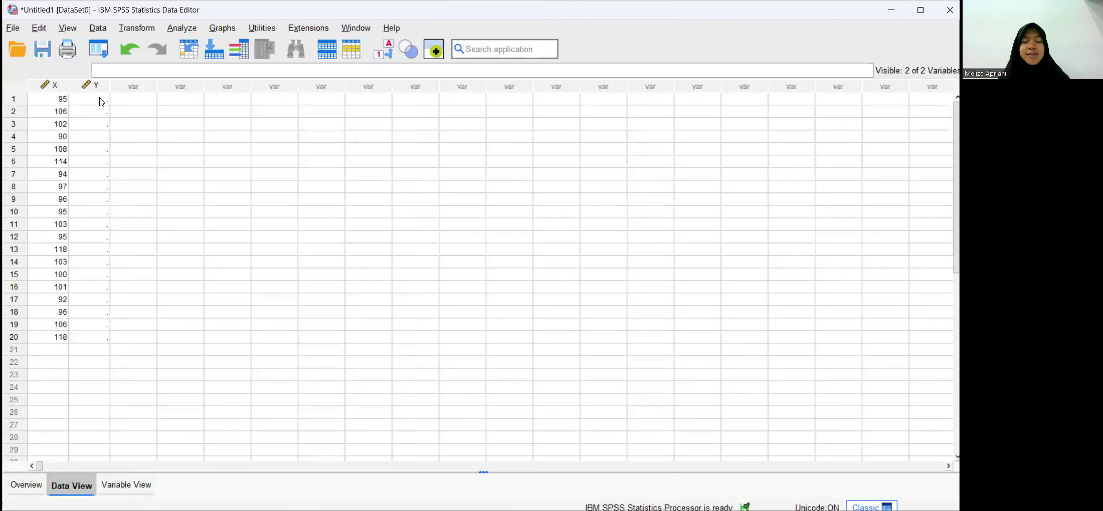
left_click_drag(99, 98, 88, 337)
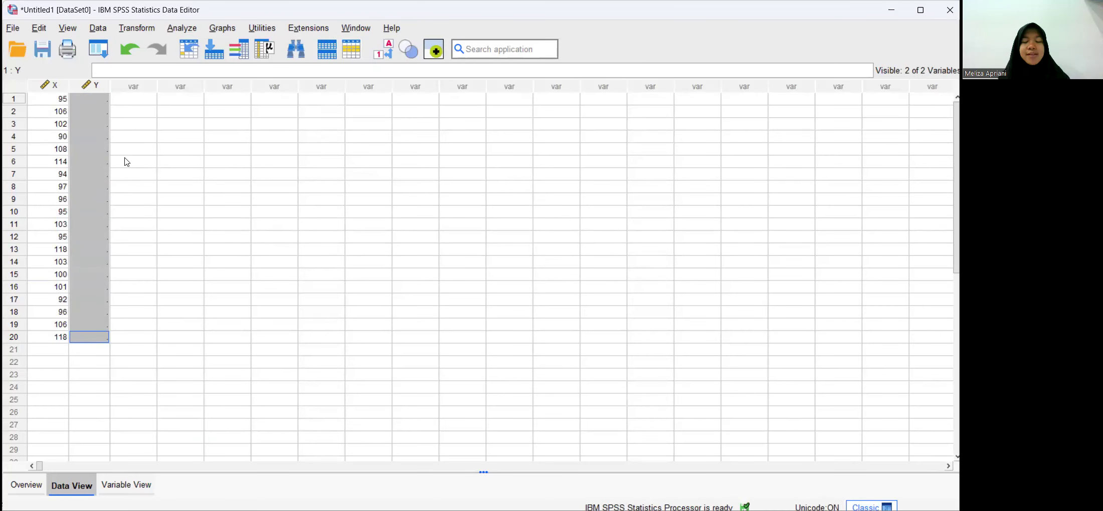
key("ctrl+v")
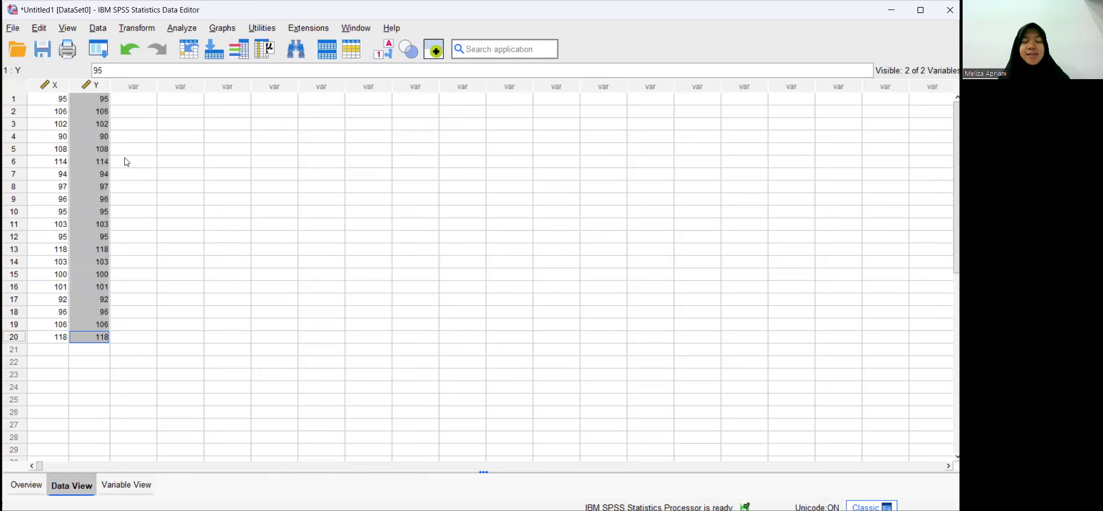
- Clear the wrongly pasted x values from rows 1 to 20 of the Y column
left_click_drag(95, 103, 96, 338)
left_click(38, 28)
left_click(51, 80)
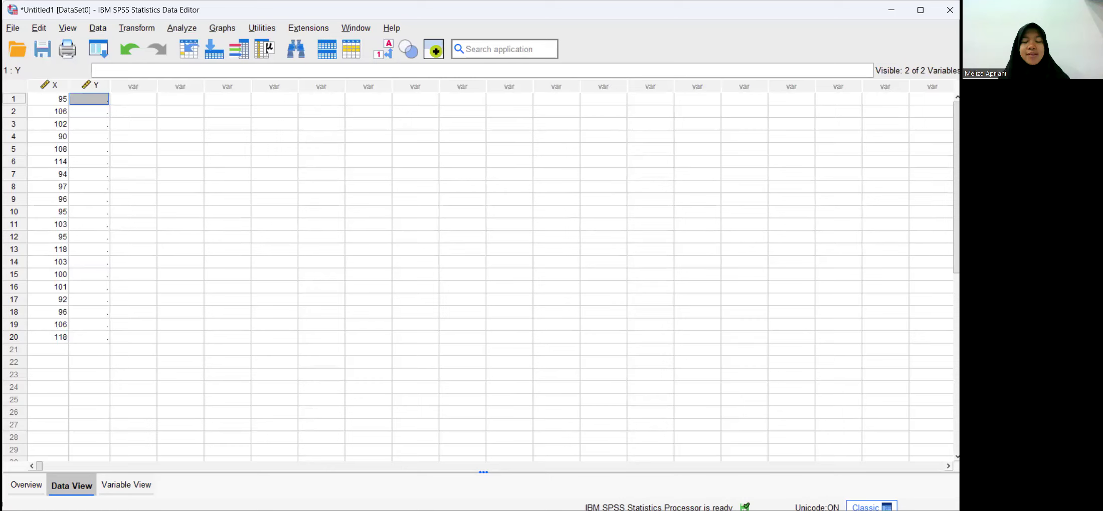
key("alt+s")
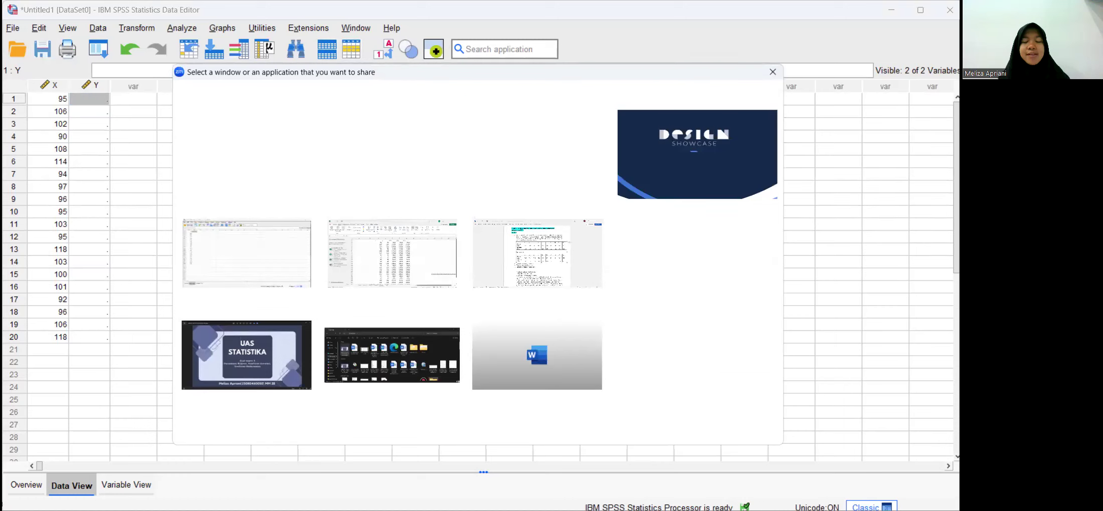
key("Escape")
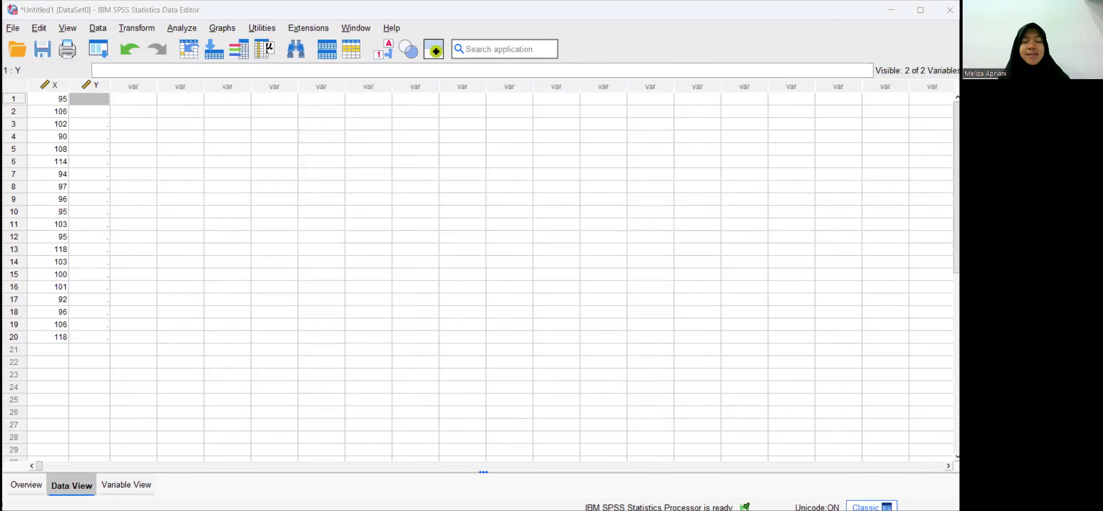
- Switch to Uas03.xlsx in Excel and undo the accidental paste of the x values over the y column in D2:D21
key("alt+Tab")
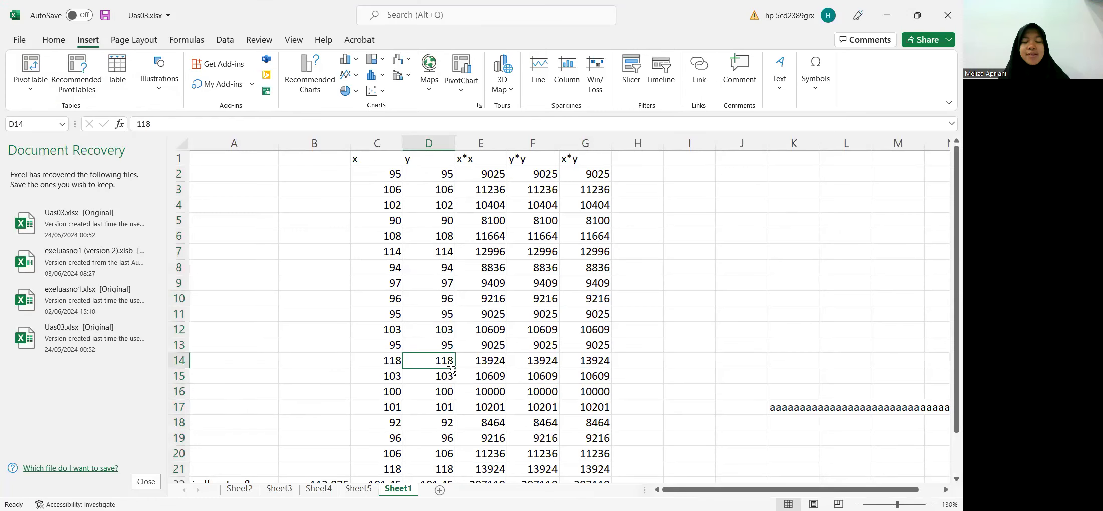
scroll(495, 331, "down", 4)
scroll(496, 332, "up", 5)
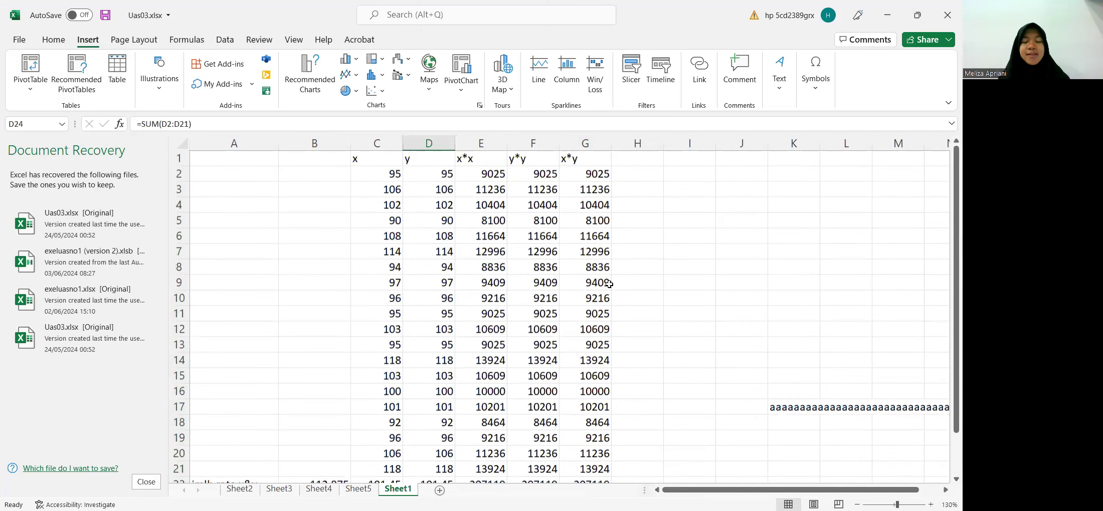
left_click(656, 268)
left_click_drag(431, 173, 423, 235)
left_click(340, 238)
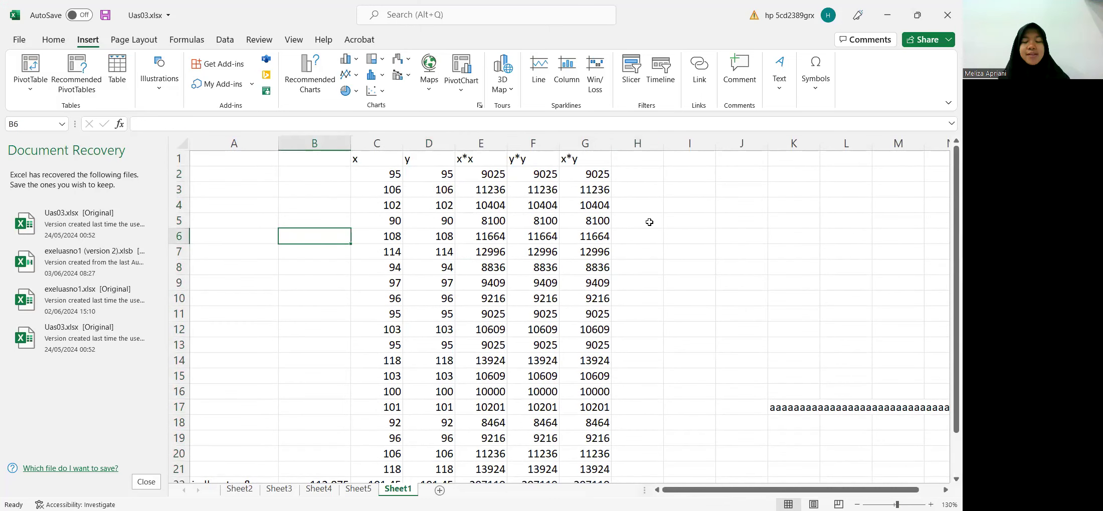
left_click(586, 231)
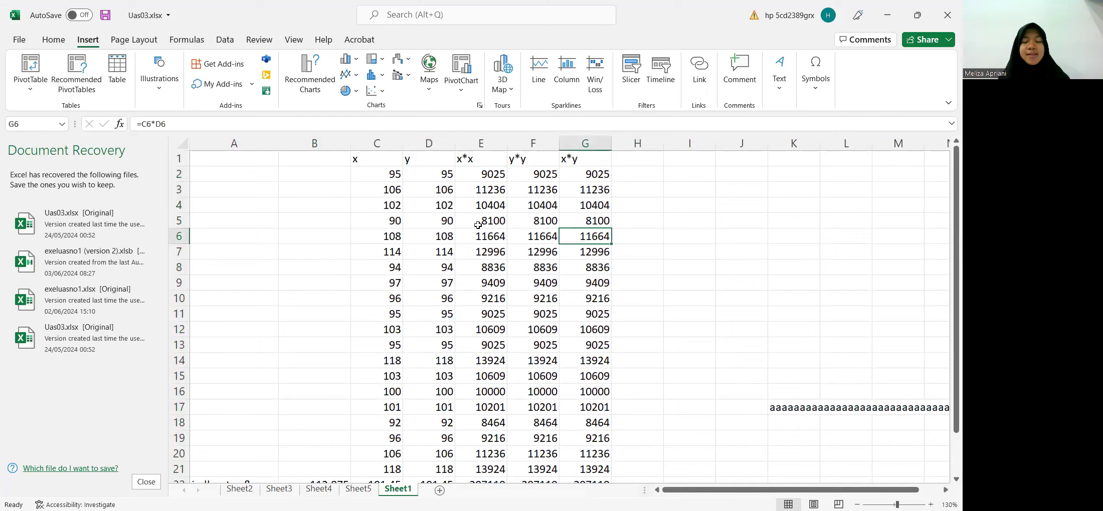
left_click(48, 41)
left_click(20, 59)
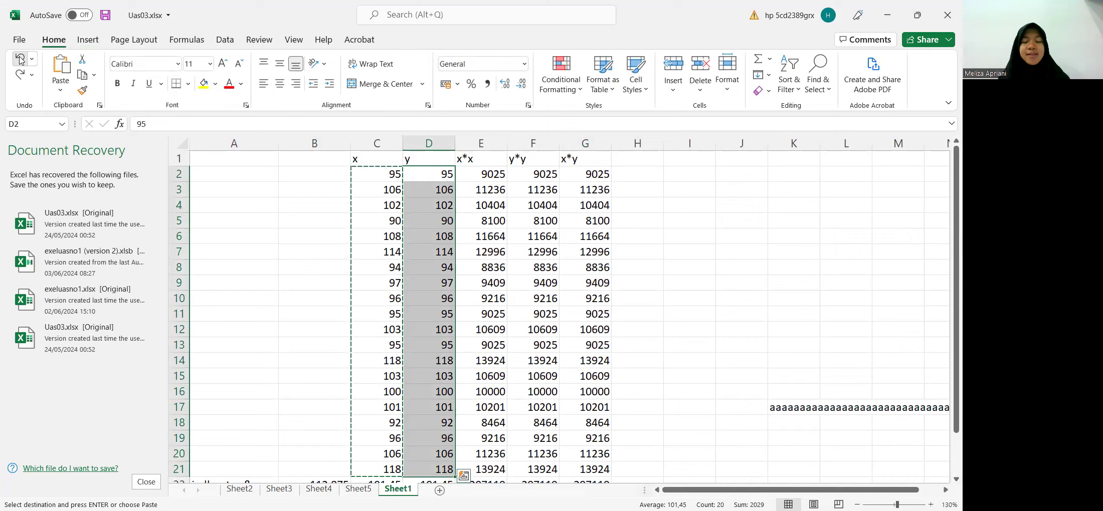
left_click(20, 59)
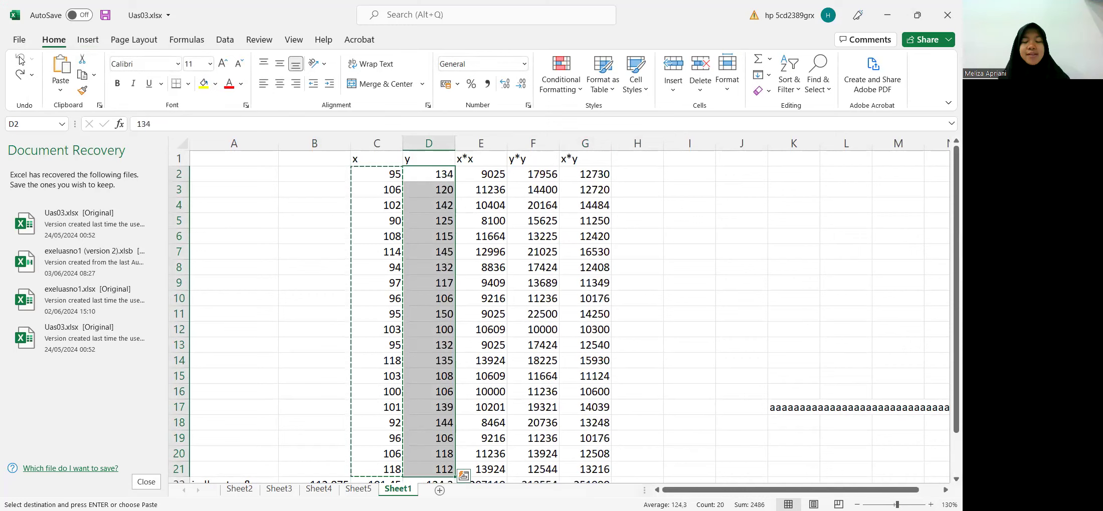
- Copy the y values in D2:D21 of Uas03.xlsx and paste them into rows 1 to 20 of the Y column in SPSS
left_click(732, 225)
left_click(657, 255)
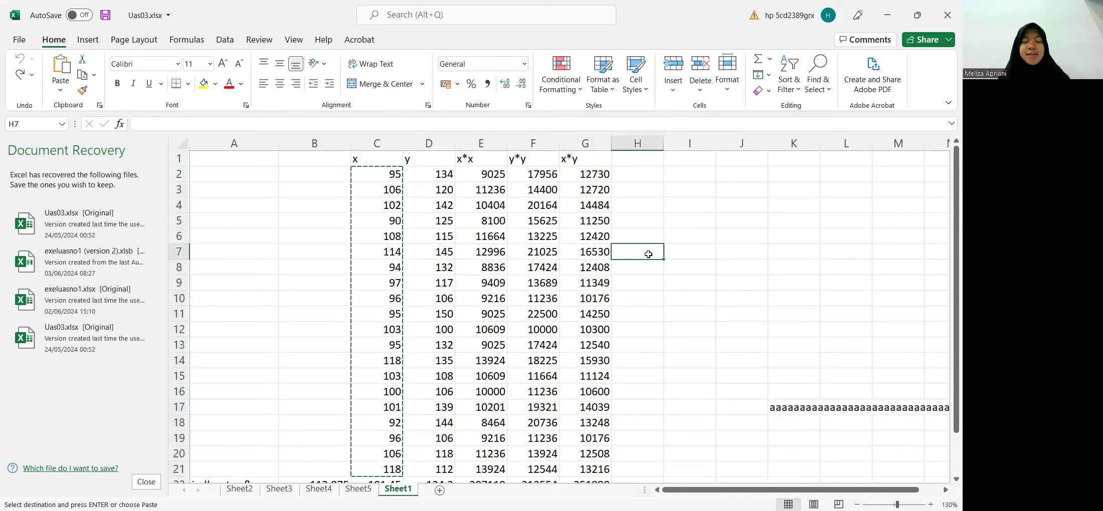
left_click(443, 173)
left_click_drag(443, 174, 444, 470)
key("ctrl+c")
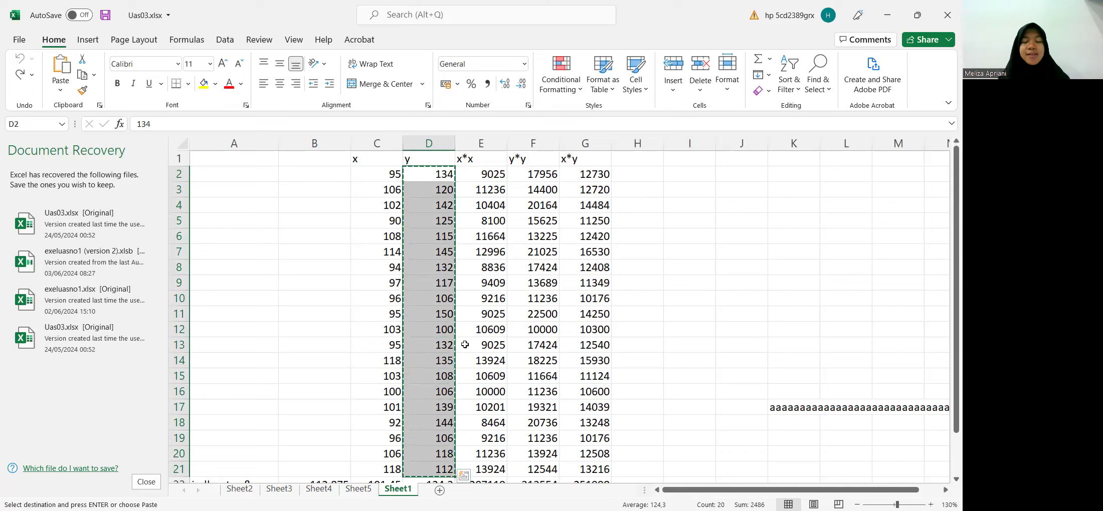
left_click(370, 21)
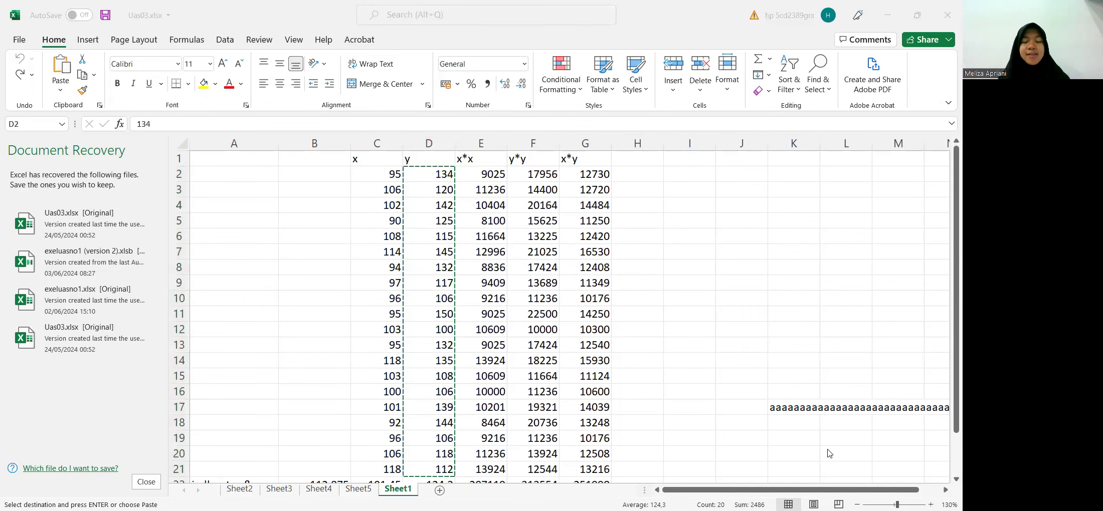
left_click(790, 459)
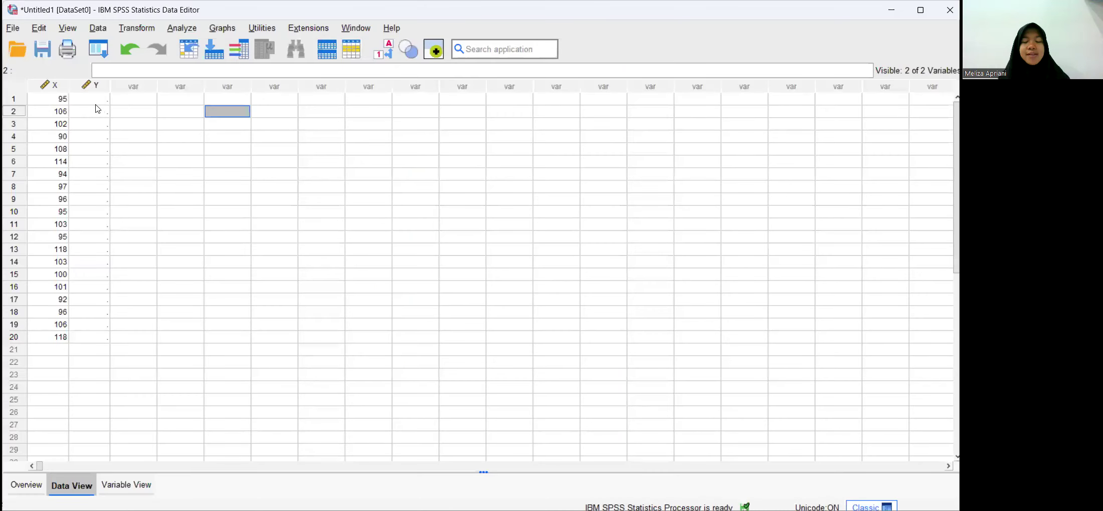
left_click_drag(91, 99, 84, 341)
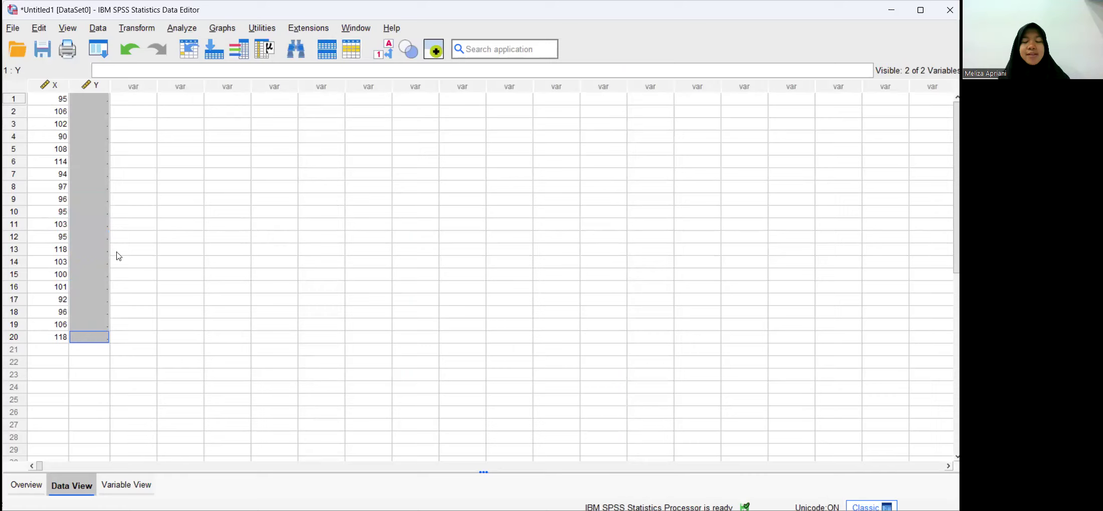
key("ctrl+v")
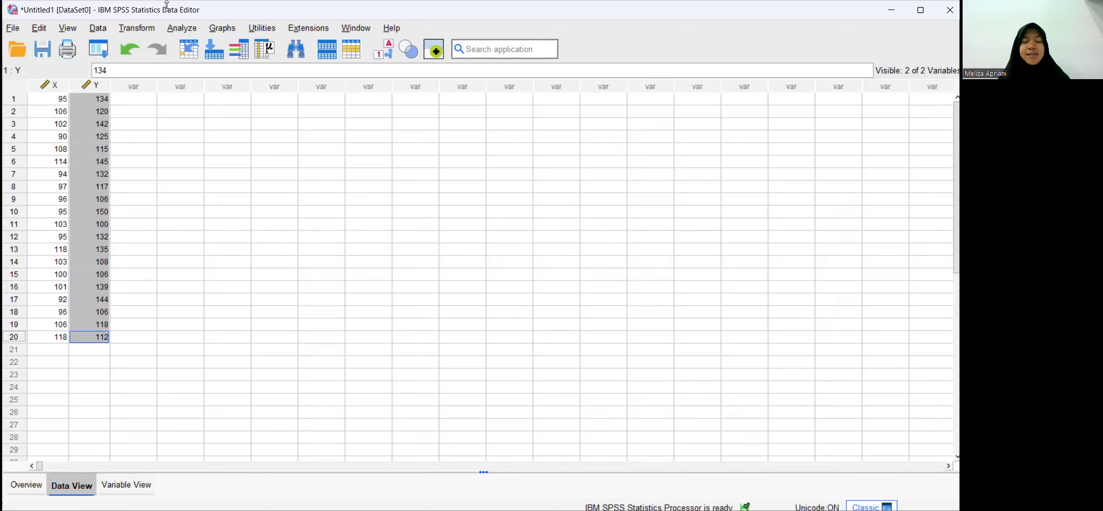
- Set up a linear regression with Motivasi Kerja [X] as the independent variable and Kepuasan Kerja [Y] as the dependent variable
left_click(181, 30)
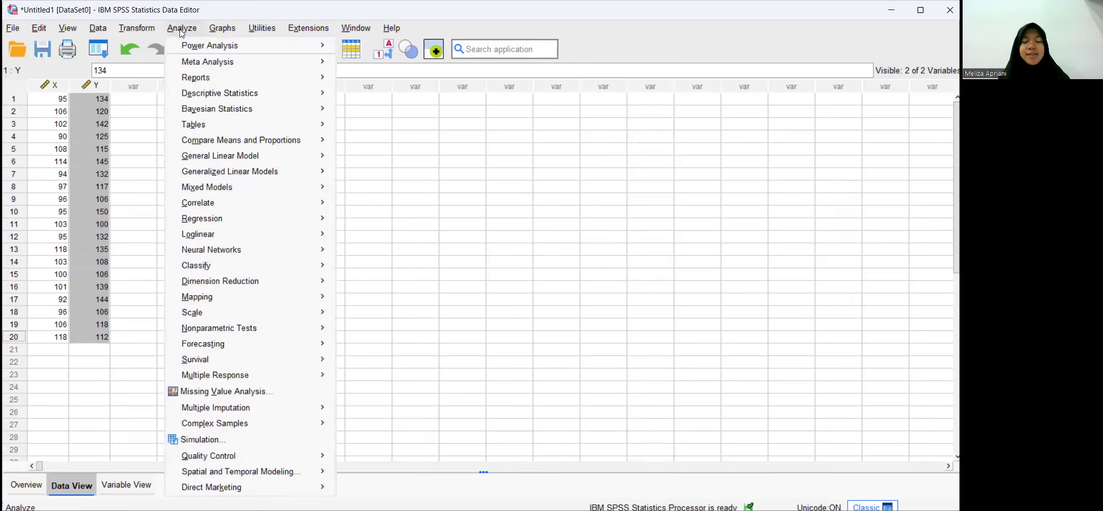
mouse_move(200, 95)
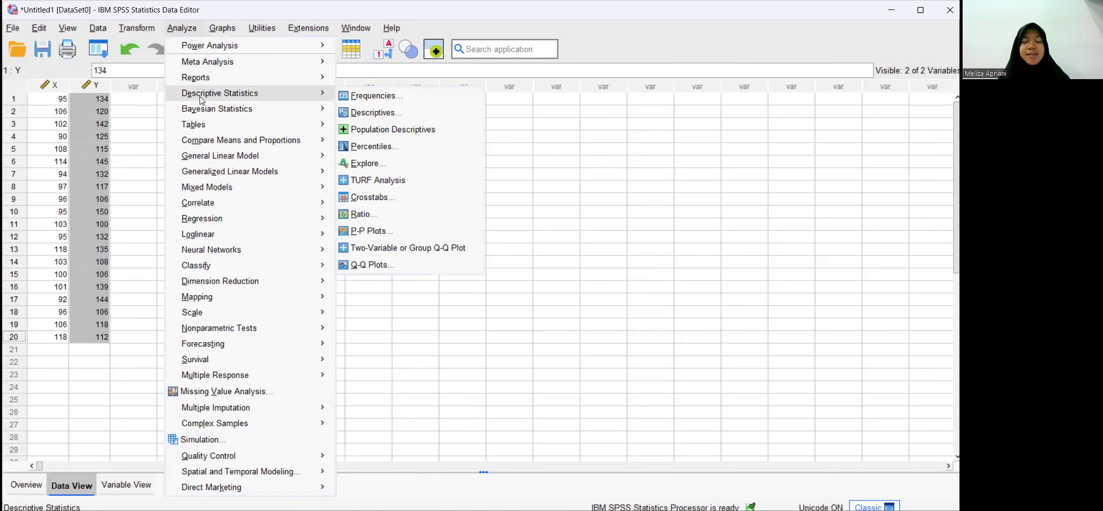
mouse_move(200, 219)
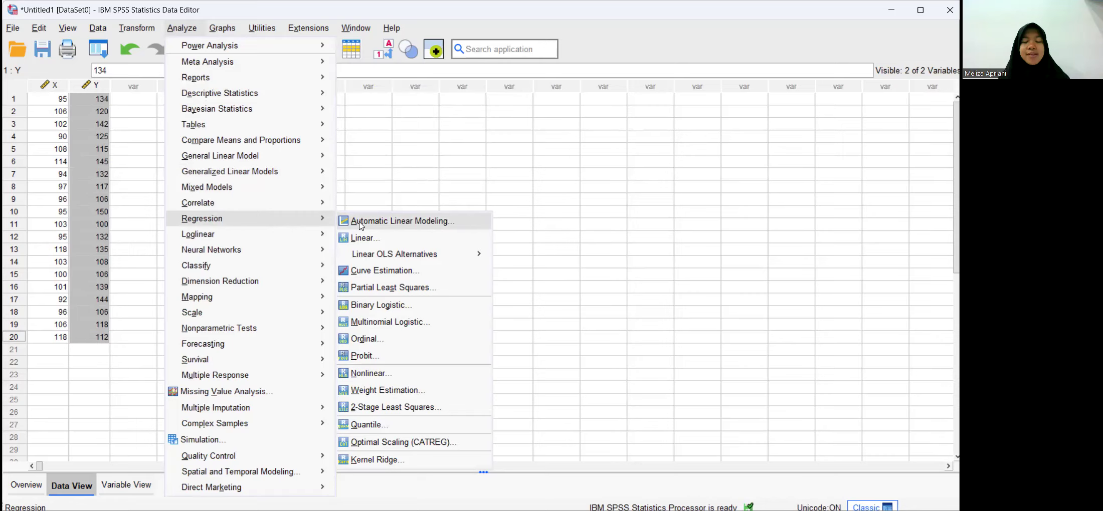
left_click(365, 238)
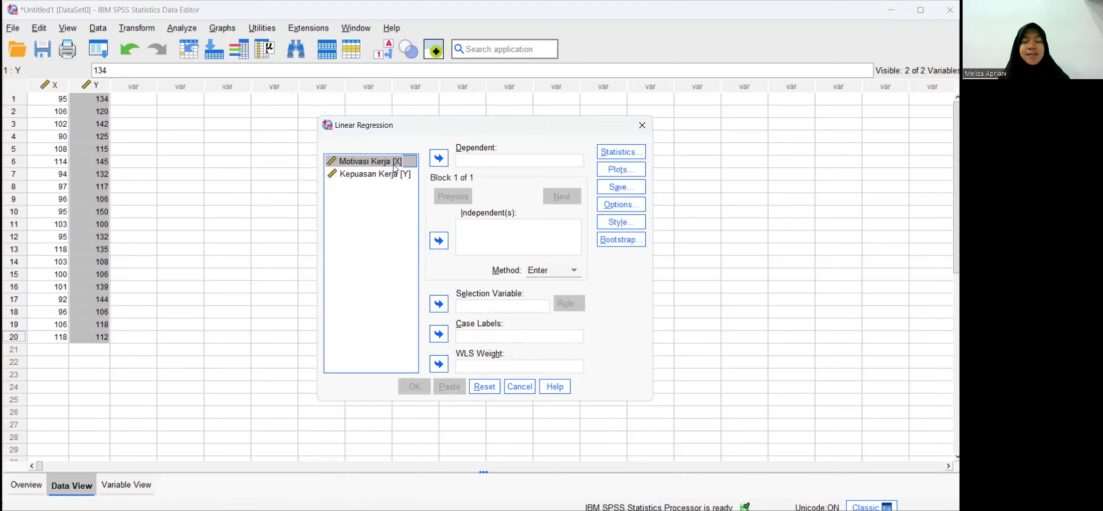
left_click(433, 242)
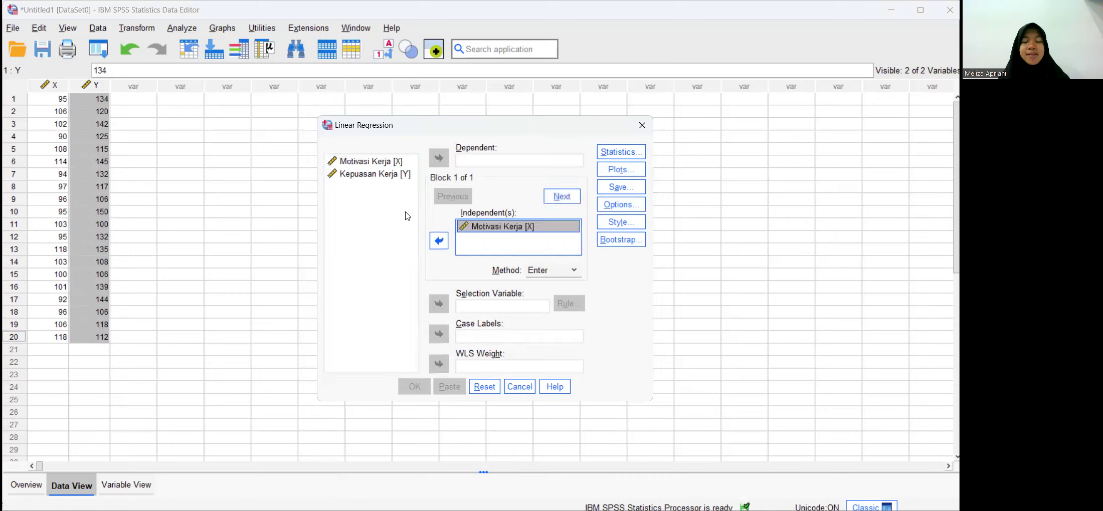
left_click(386, 177)
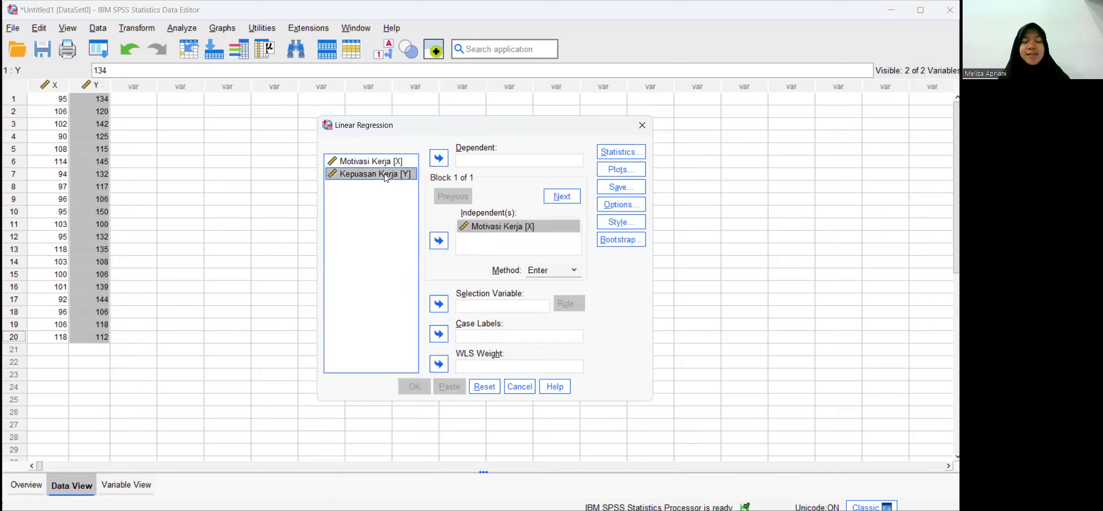
left_click(438, 163)
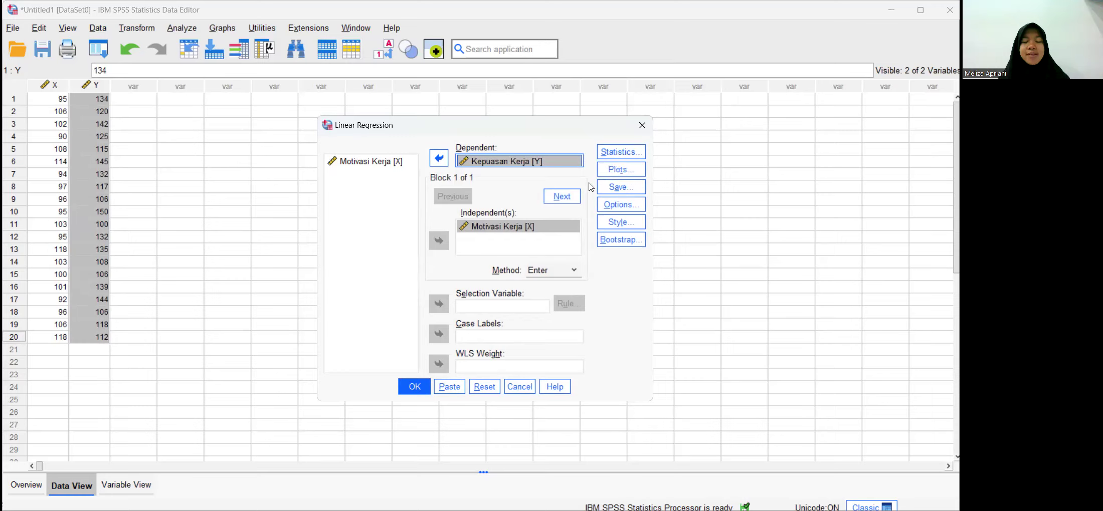
- Add part and partial correlations and the Durbin-Watson residual test to the regression statistics
left_click(616, 153)
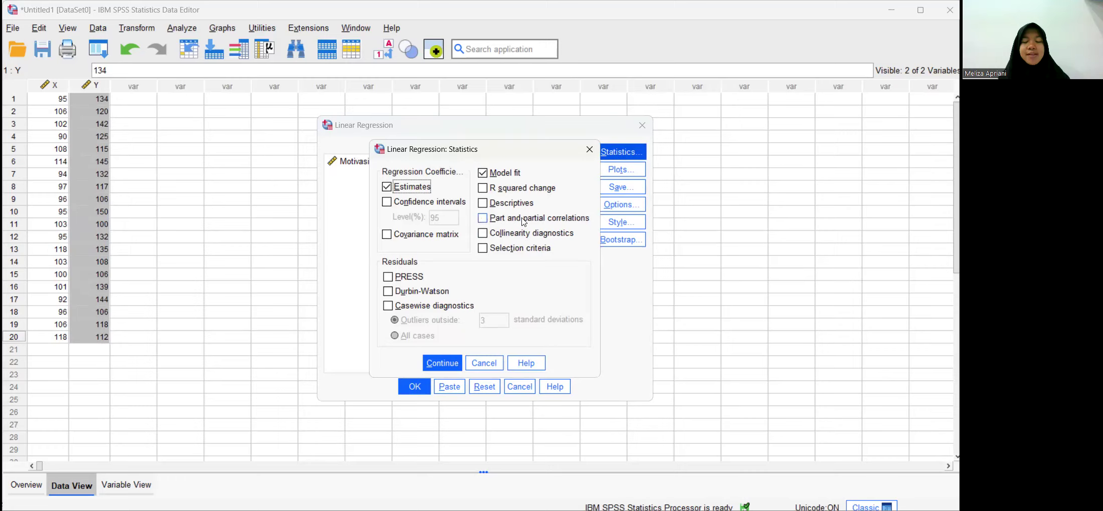
left_click(482, 220)
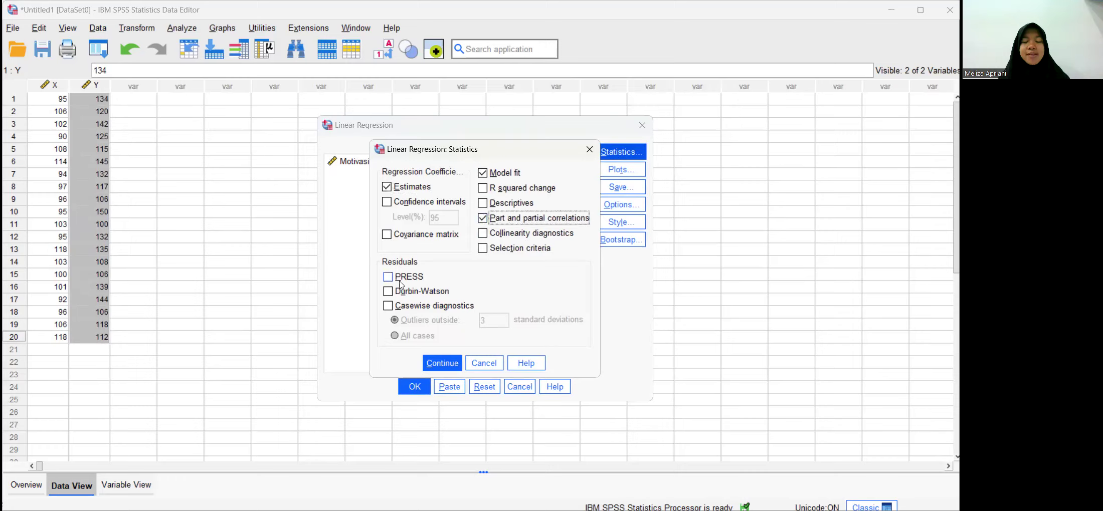
left_click(387, 291)
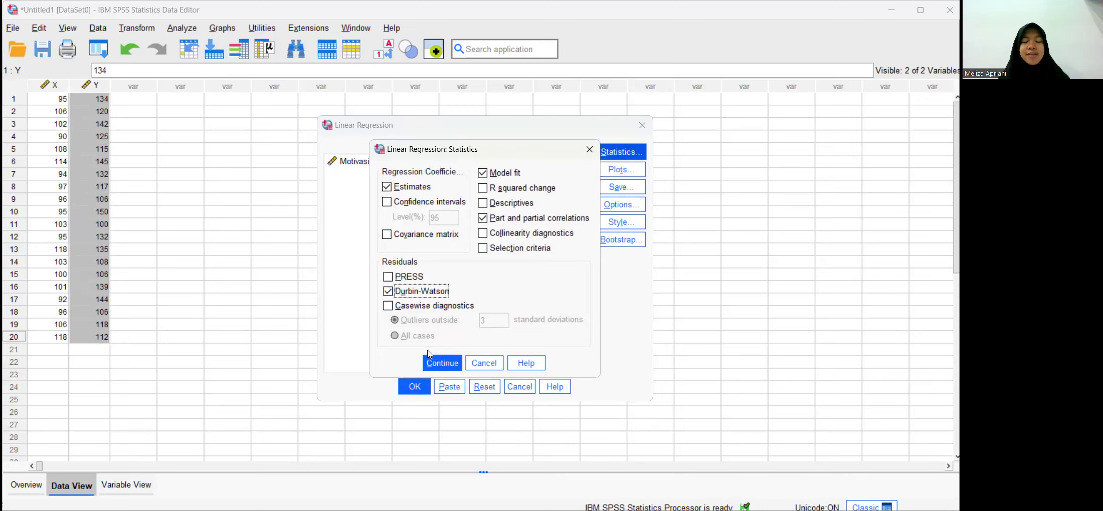
left_click(442, 363)
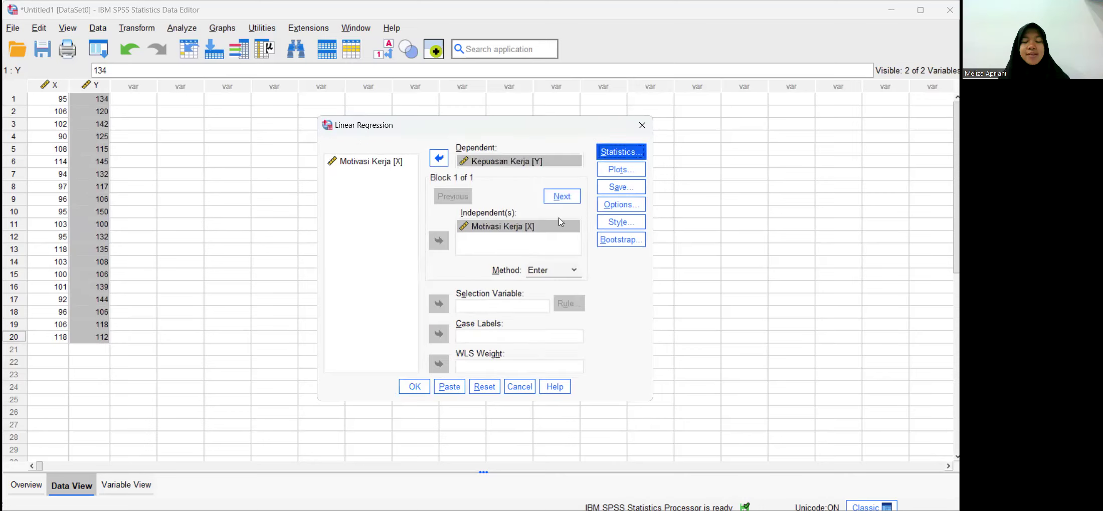
- Define a regression residual scatterplot with *SRESID on the Y axis and *ZPRED on the X axis
left_click(610, 172)
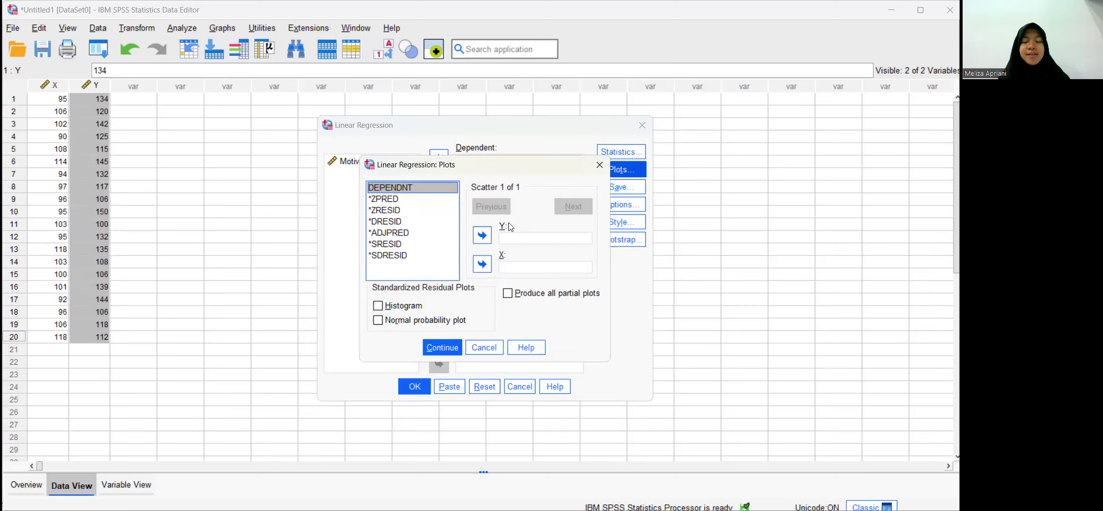
left_click(398, 245)
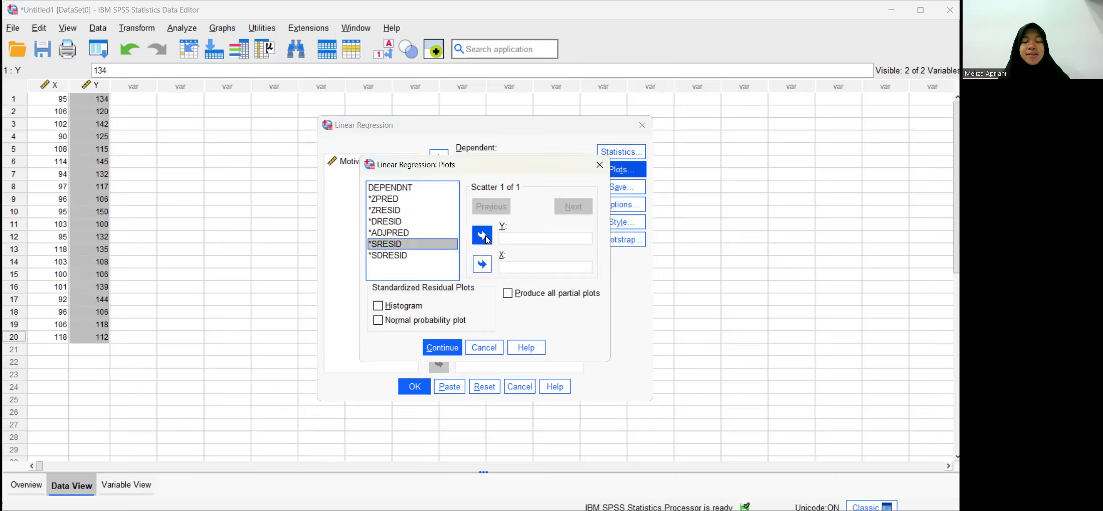
left_click(482, 236)
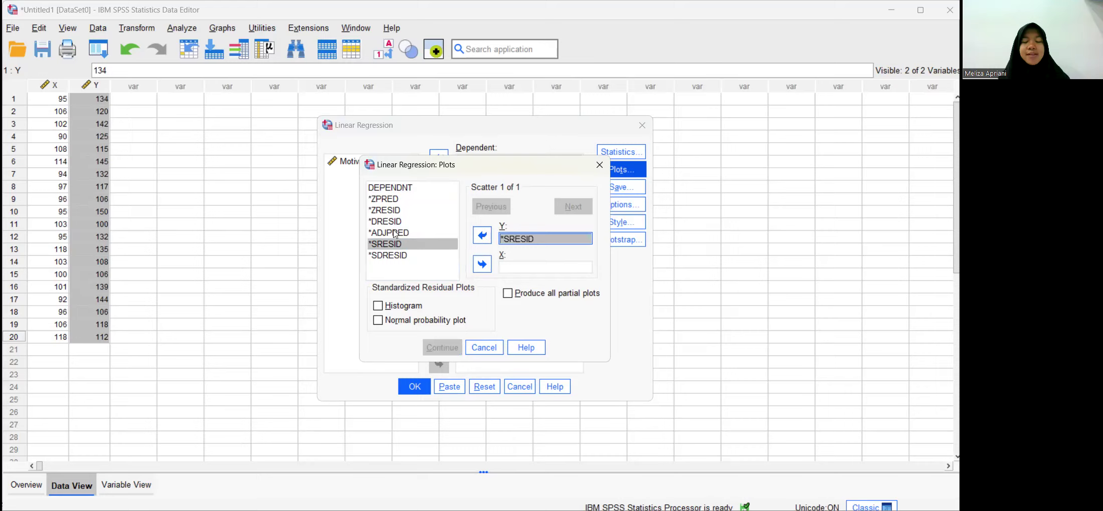
left_click(406, 200)
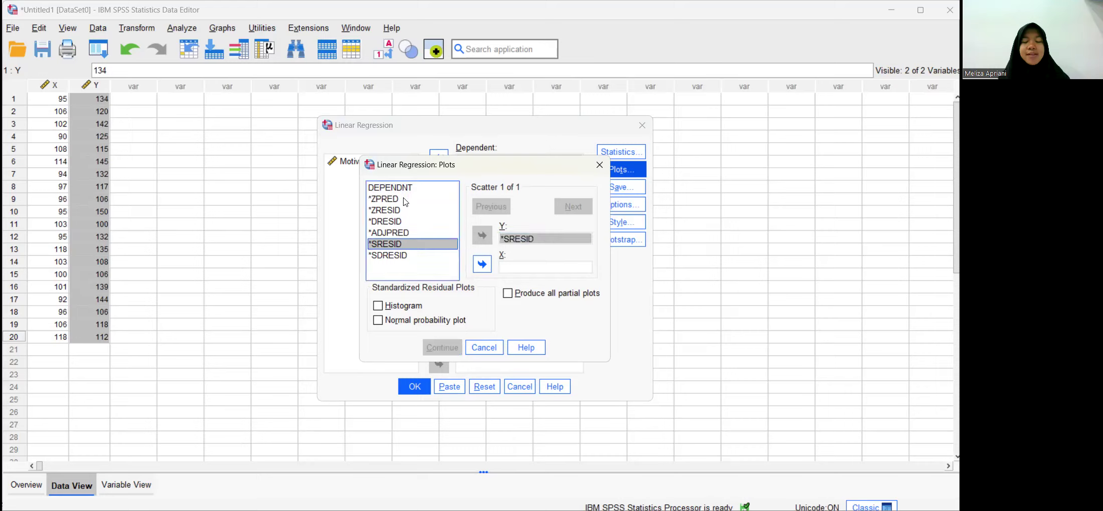
left_click(482, 264)
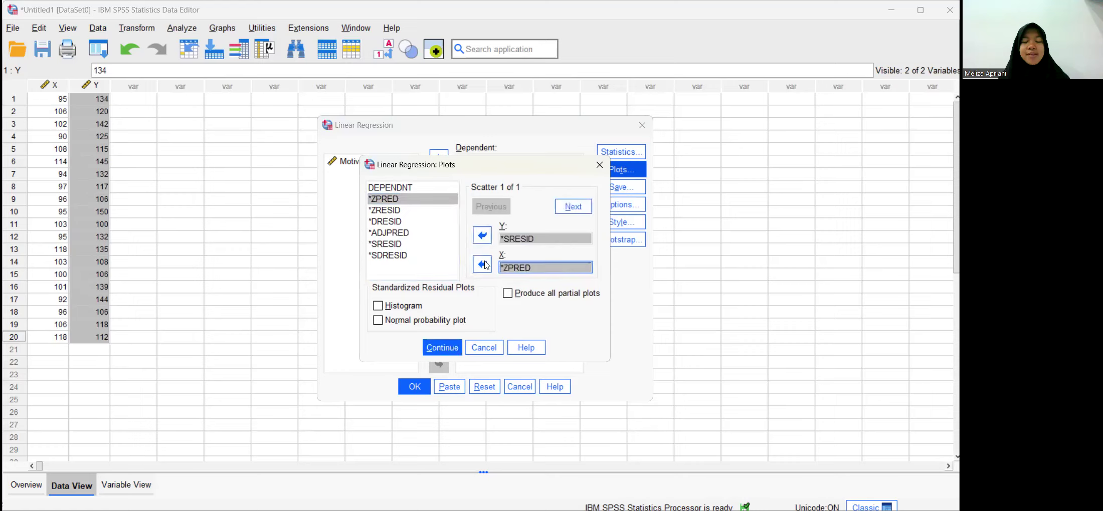
- Add the histogram and normal probability plot of the standardized residuals, and run the regression
left_click(378, 306)
left_click(378, 321)
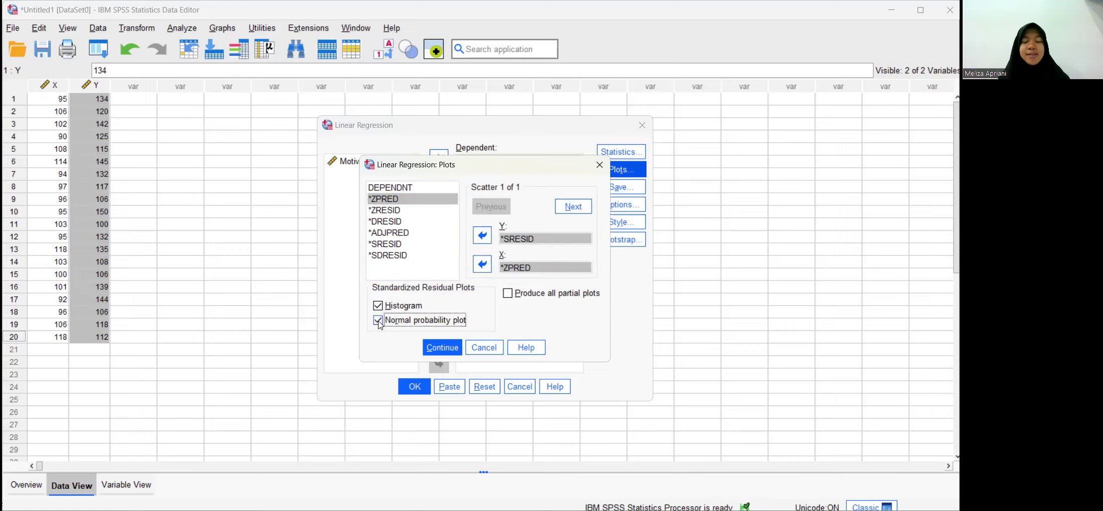
left_click(445, 348)
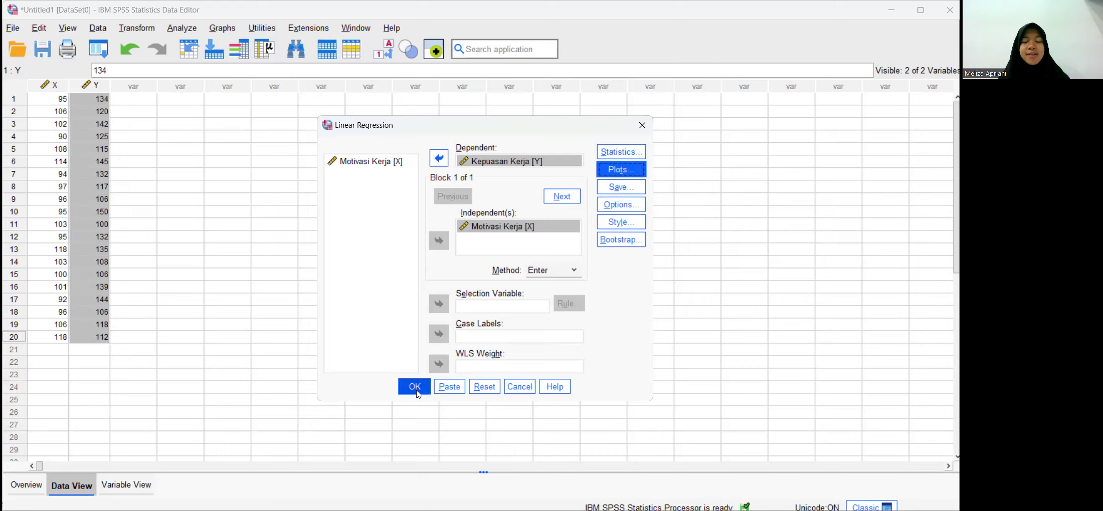
left_click(417, 390)
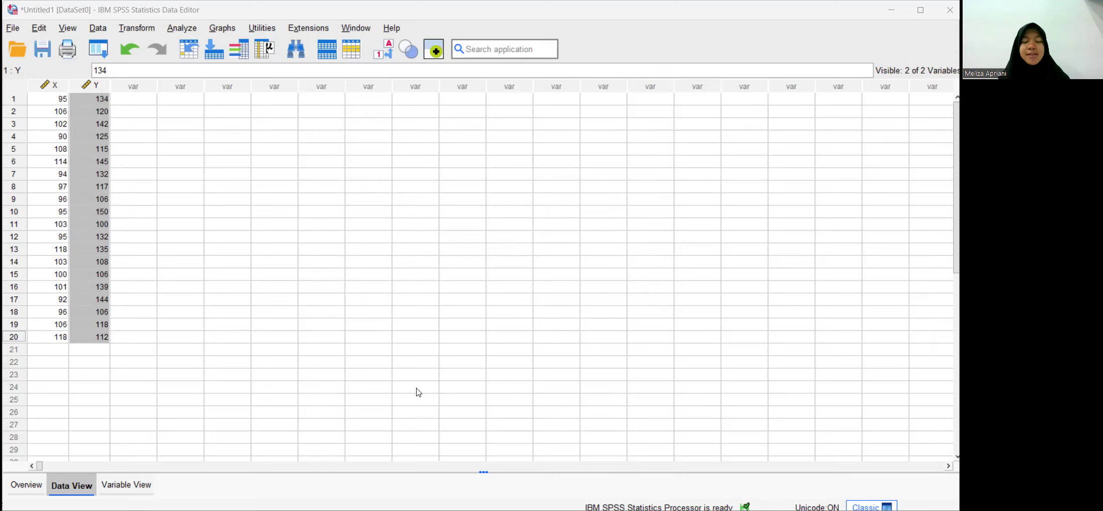
- Switch to Bismillahirrahmanirrahiim.docx in Word and review the handwritten calculations of a, b, the correlation coefficient and the coefficient of determination
key("alt+Tab")
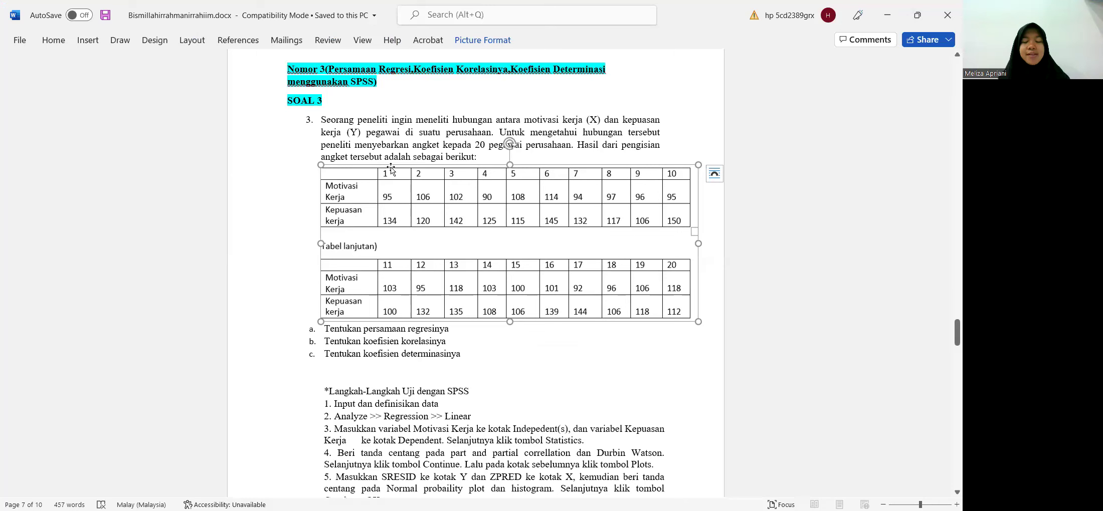
scroll(391, 169, "down", 1)
scroll(391, 169, "down", 15)
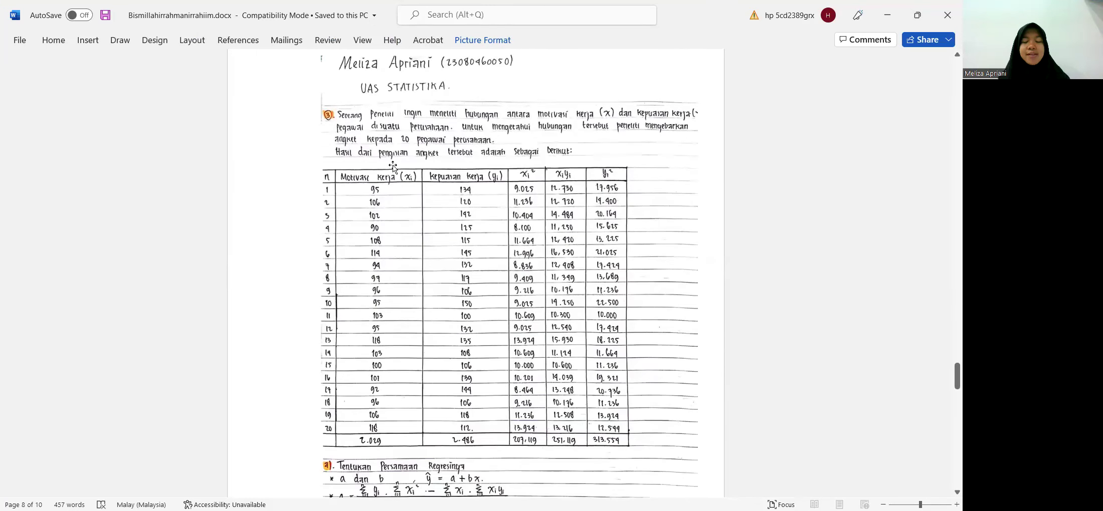
scroll(393, 166, "down", 5)
scroll(393, 167, "down", 9)
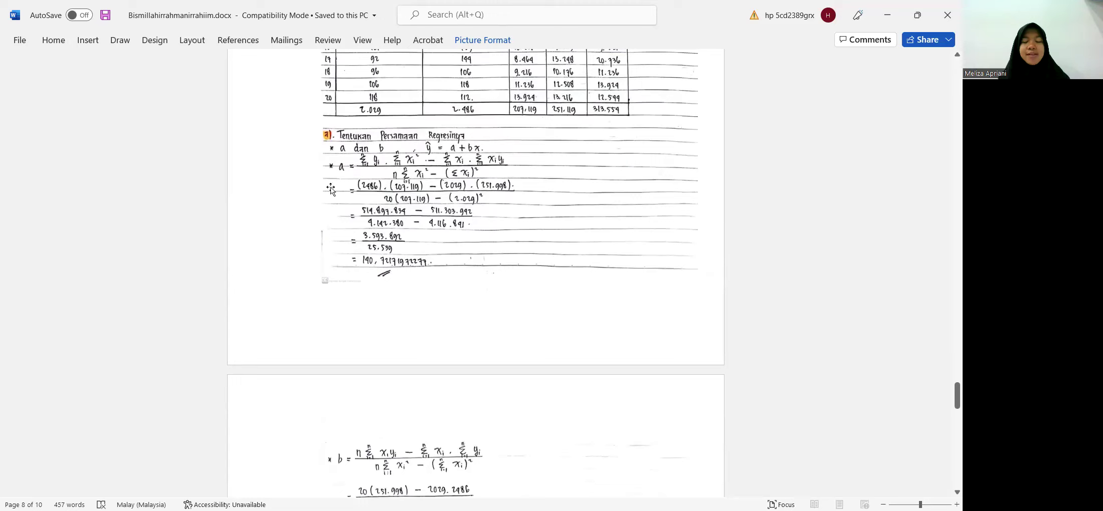
scroll(330, 168, "down", 3)
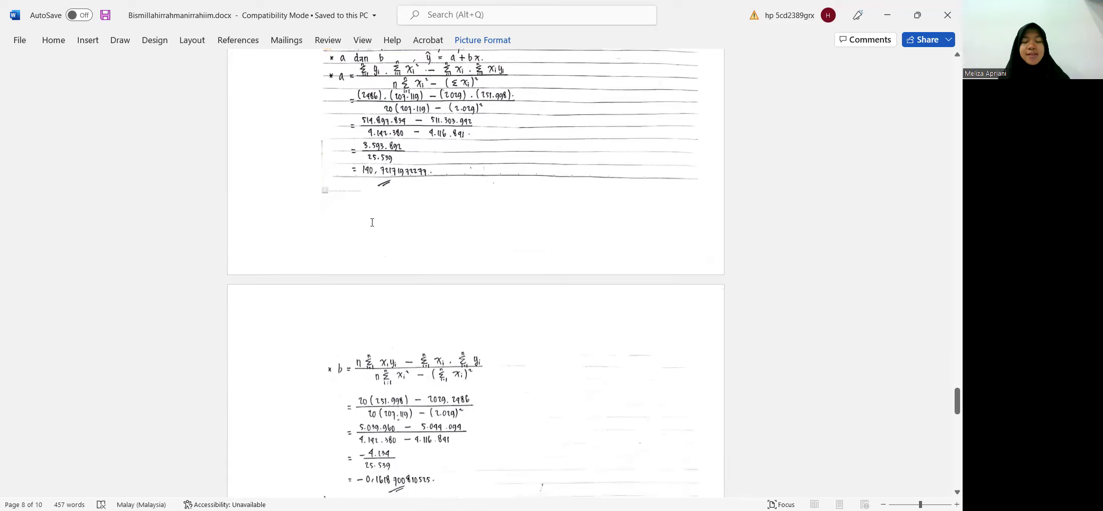
scroll(372, 222, "down", 2)
scroll(375, 253, "down", 8)
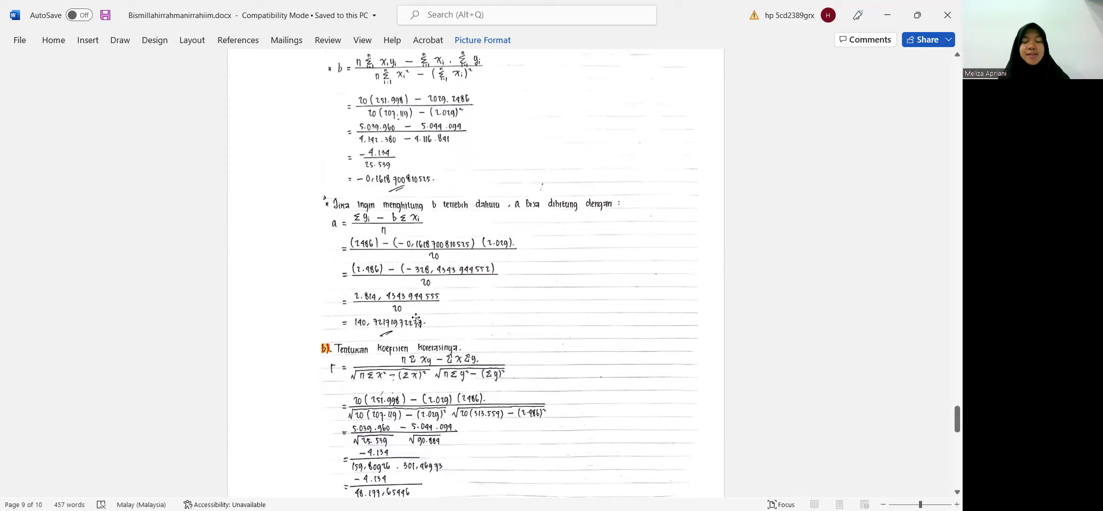
scroll(423, 311, "down", 2)
scroll(423, 311, "down", 3)
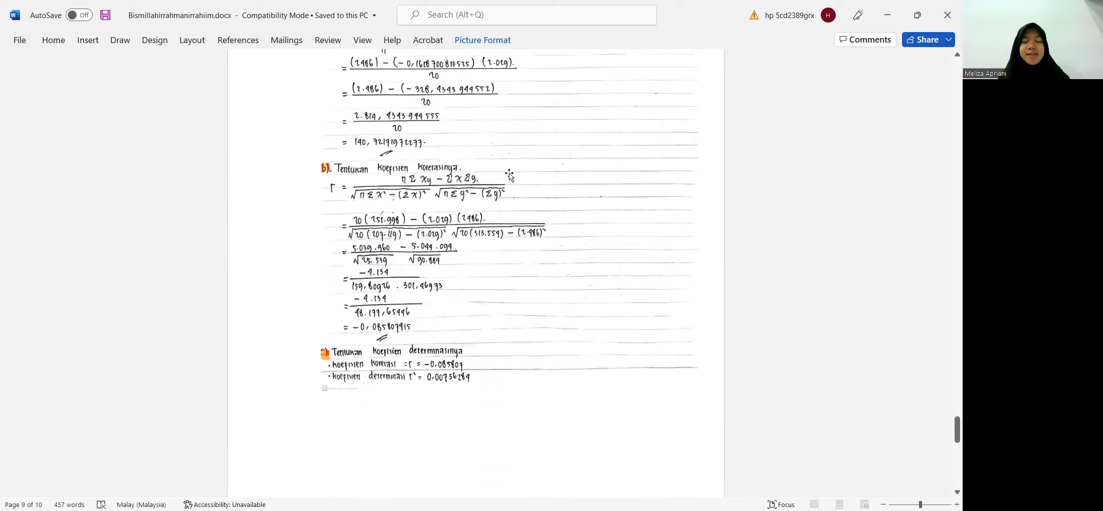
scroll(376, 304, "down", 3)
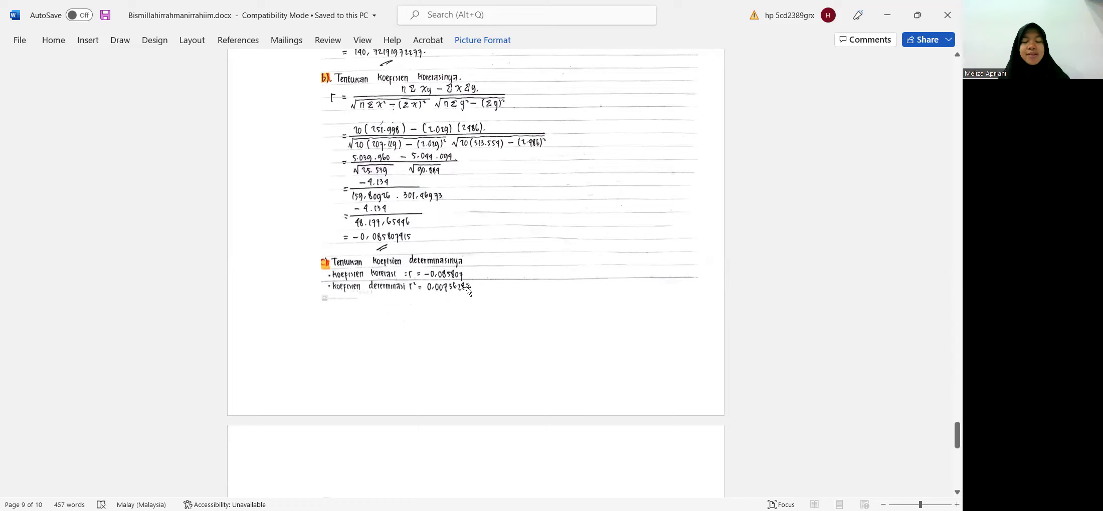
- Examine the handwritten regression line equation and its graph, and compare them with the worked coefficient calculations
scroll(461, 289, "down", 2)
scroll(461, 287, "down", 7)
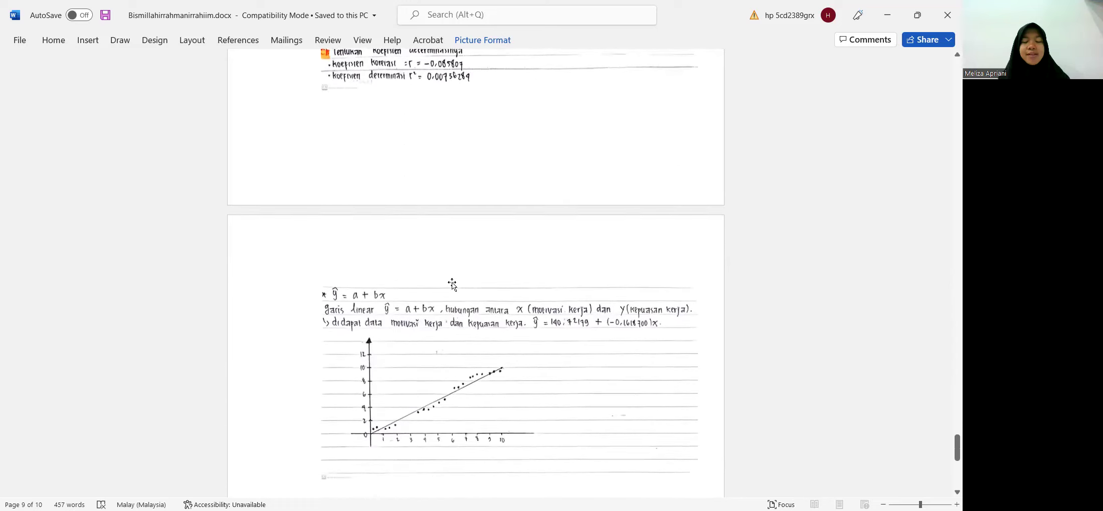
scroll(400, 286, "up", 11)
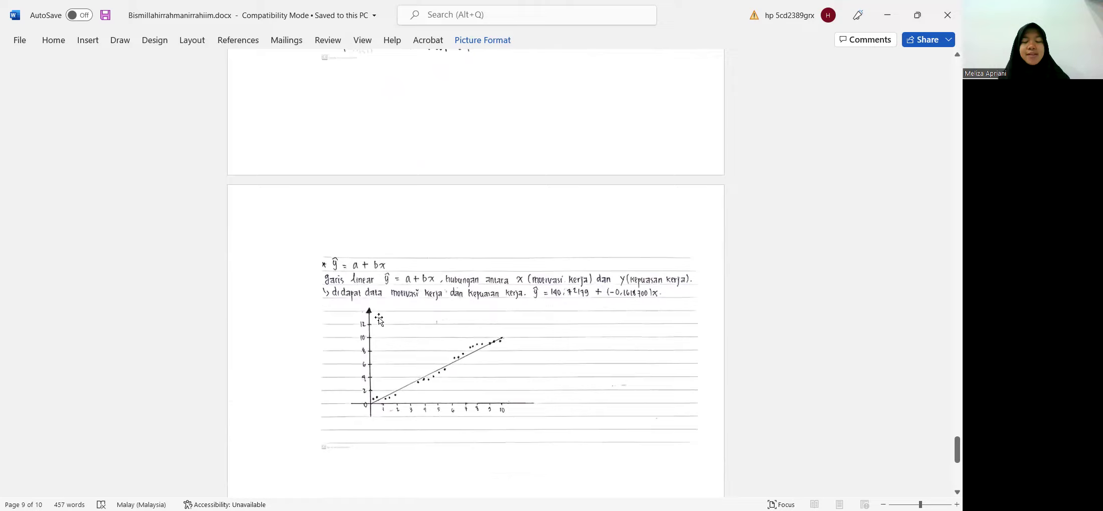
scroll(370, 260, "up", 19)
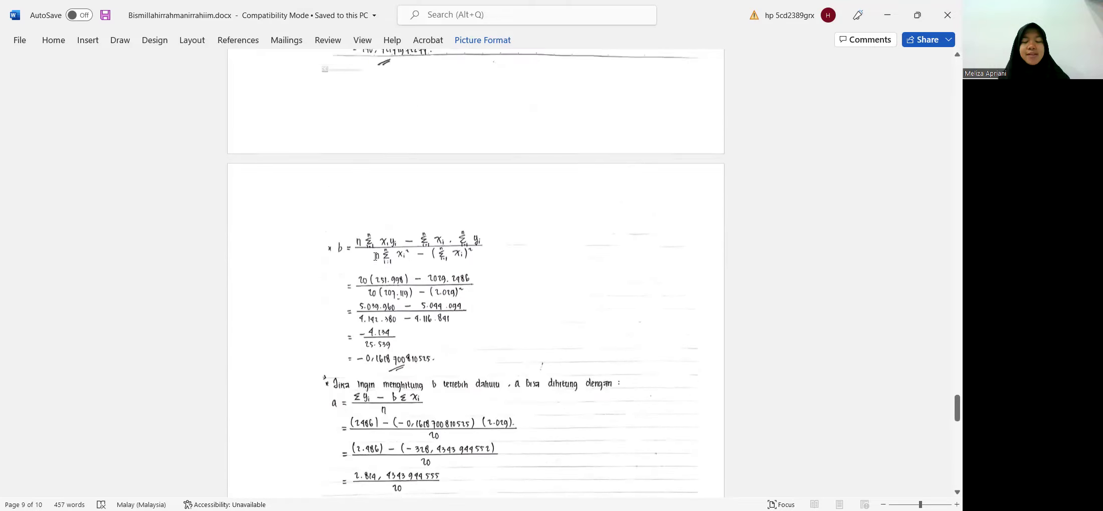
scroll(377, 257, "down", 20)
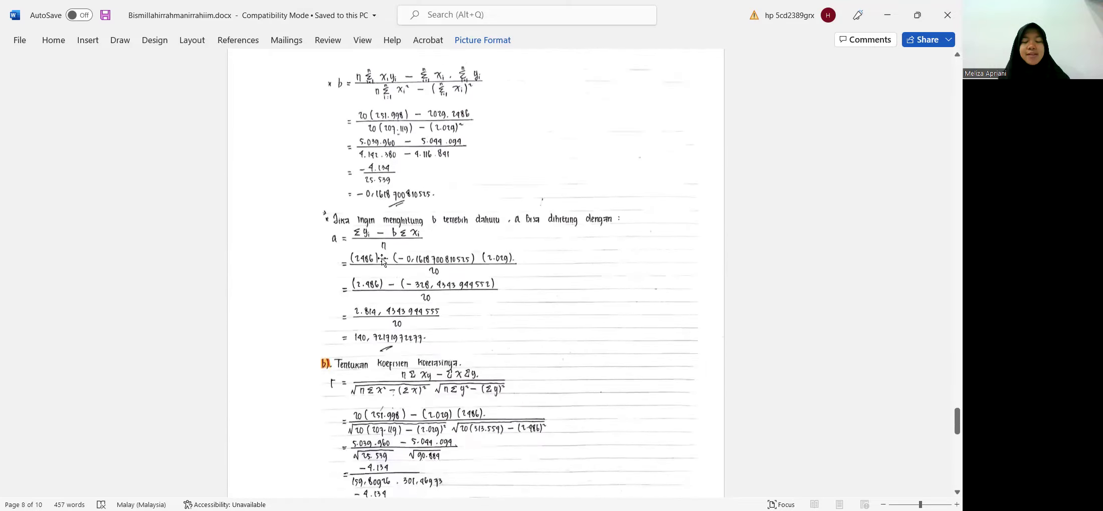
scroll(374, 297, "down", 2)
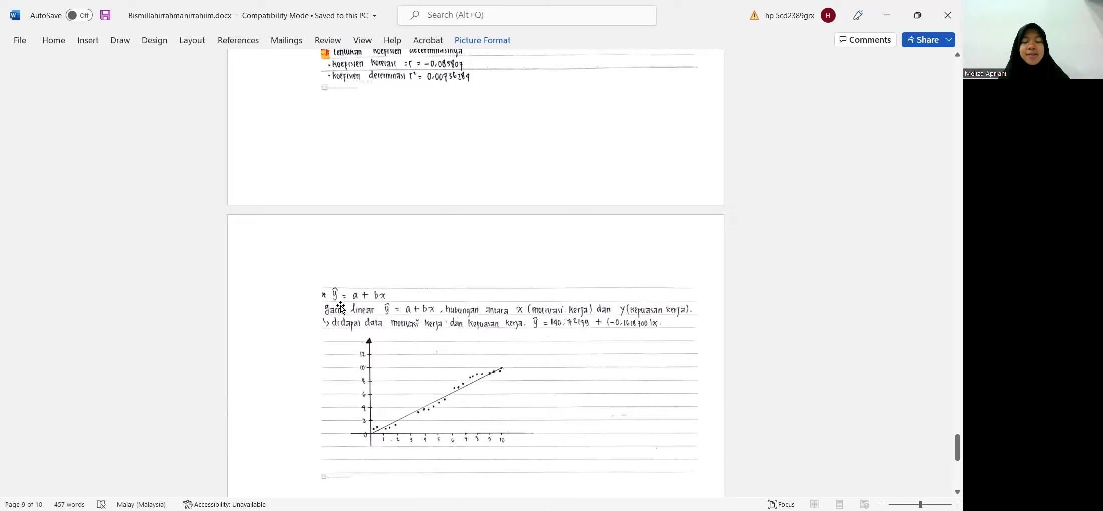
scroll(342, 304, "up", 2)
scroll(342, 304, "up", 2)
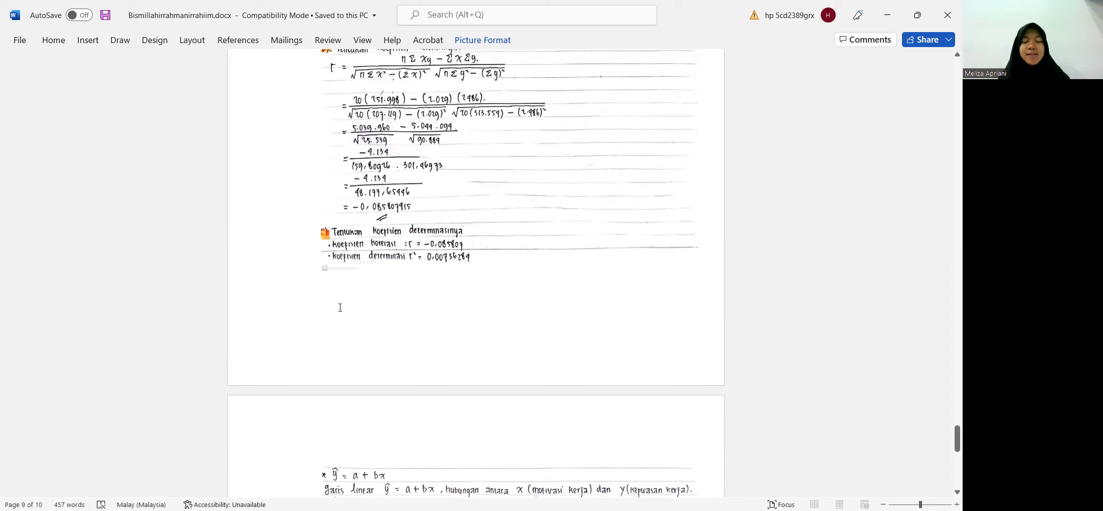
scroll(340, 308, "down", 2)
scroll(340, 308, "up", 4)
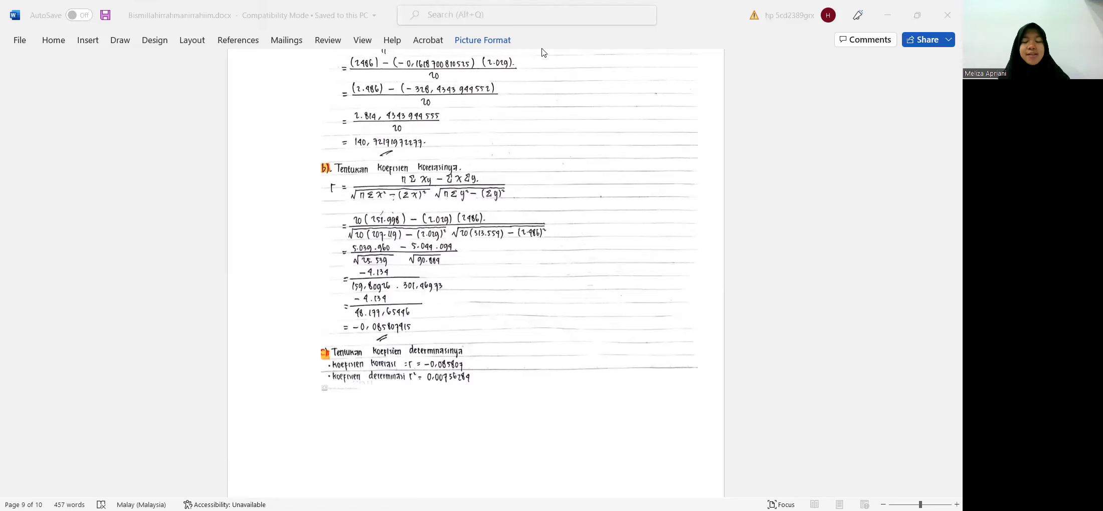
- Switch to the SPSS output and examine the normal P-P plot of the regression standardized residual
key("alt+Tab")
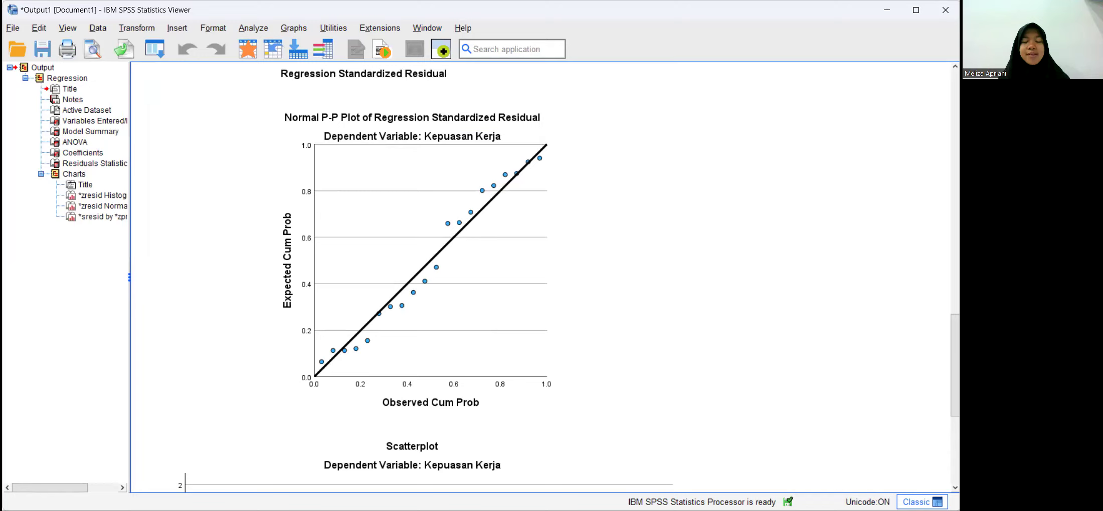
key("alt+Tab")
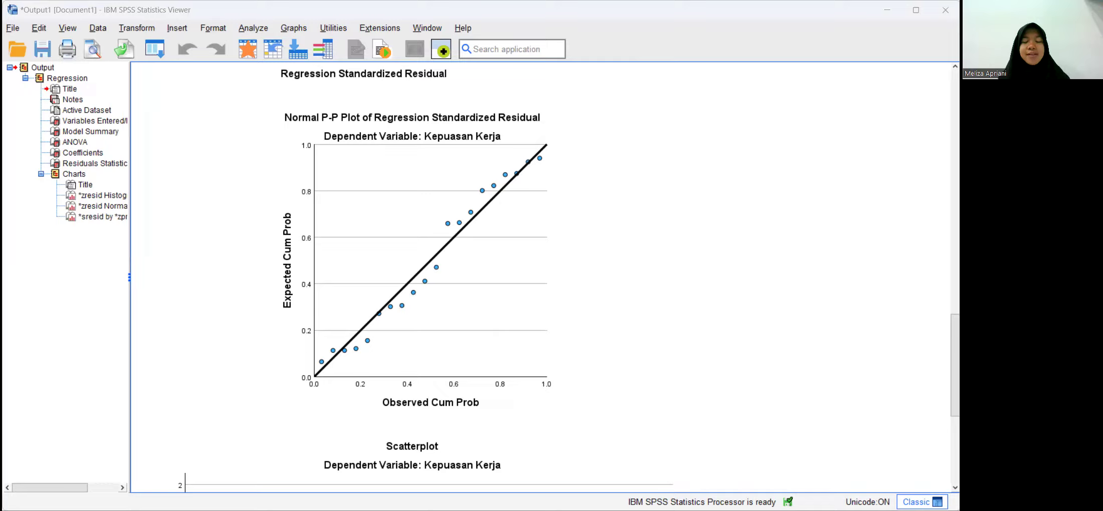